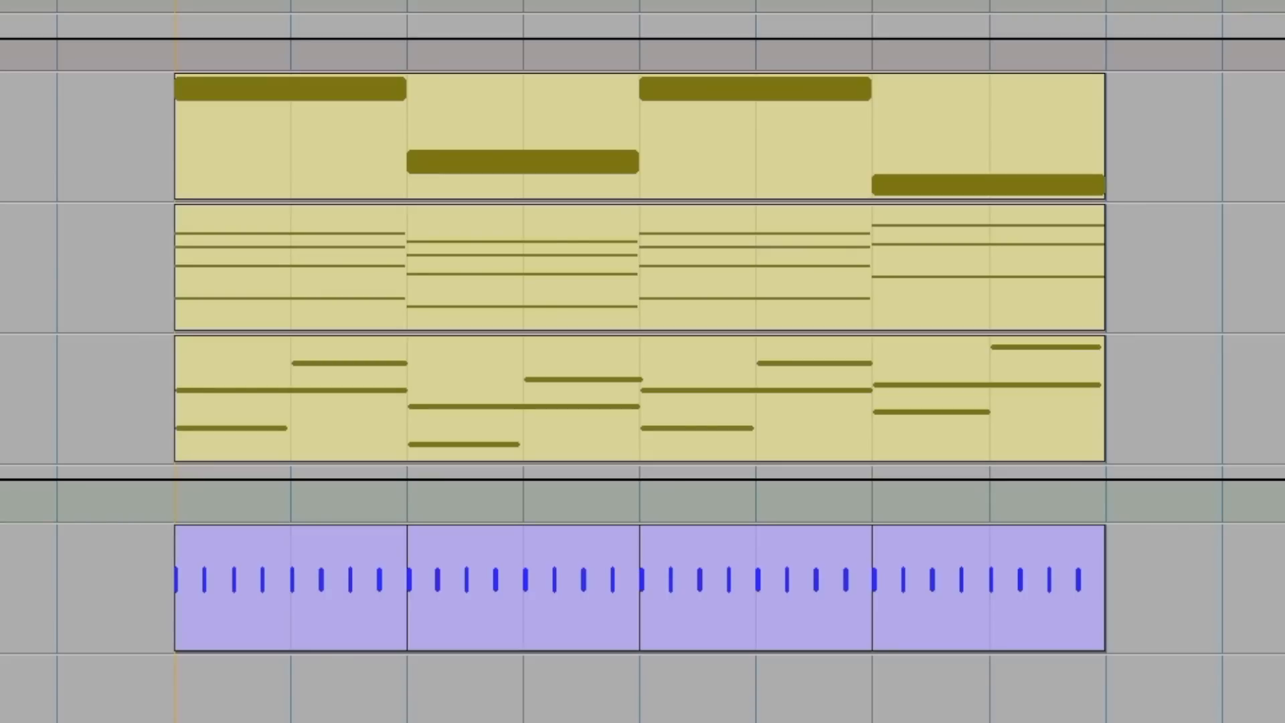
# Play back the synth and kick parts, select the K track and switch to the mixer
pyautogui.press('space')
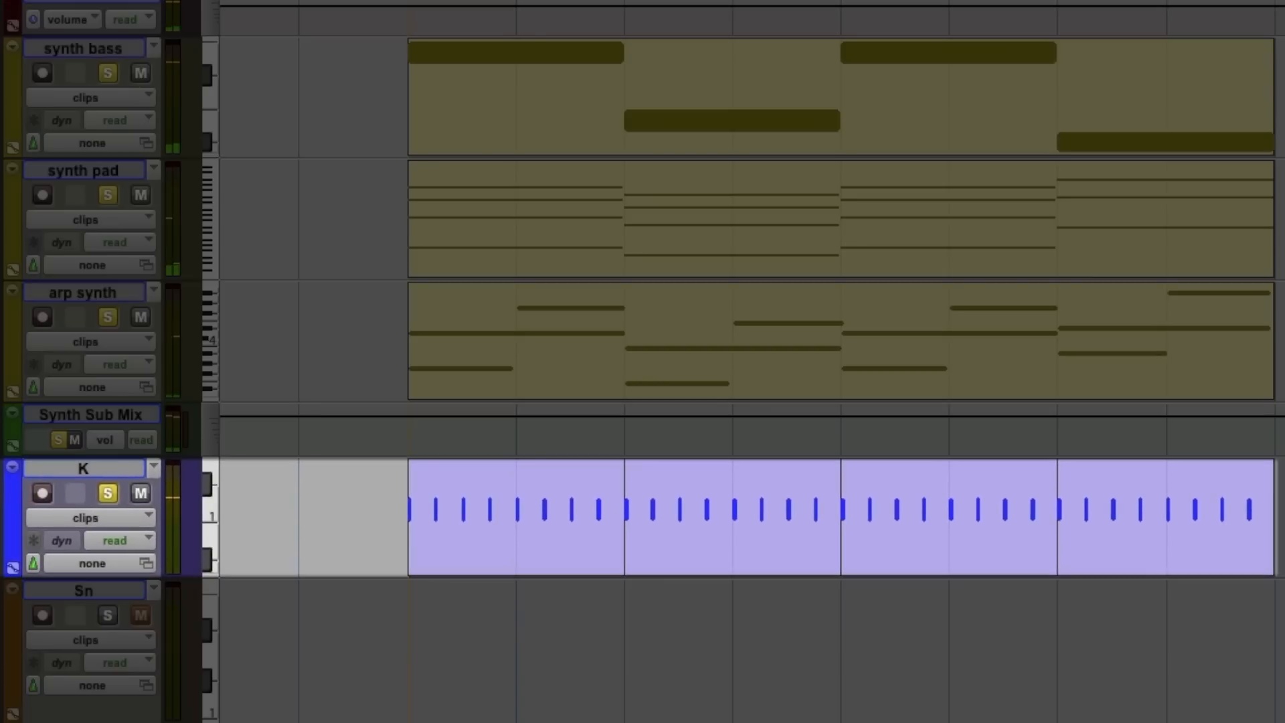
pyautogui.click(108, 468)
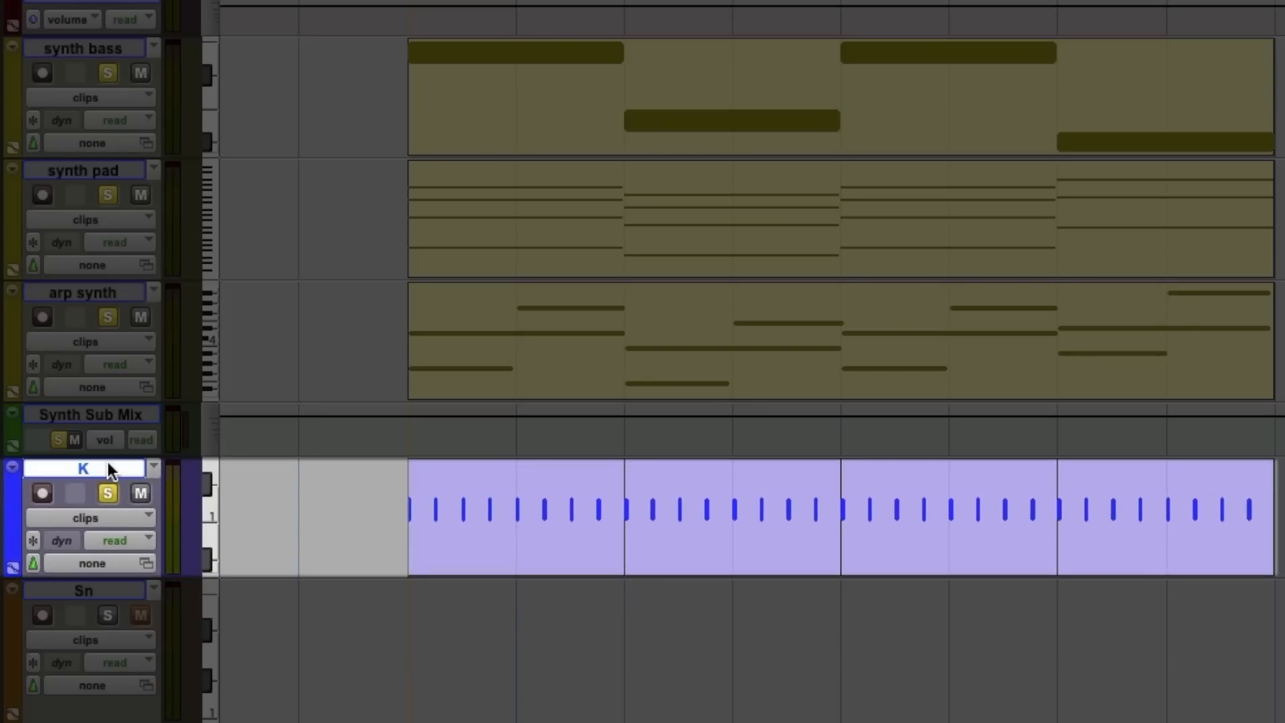
pyautogui.press('super+equal')
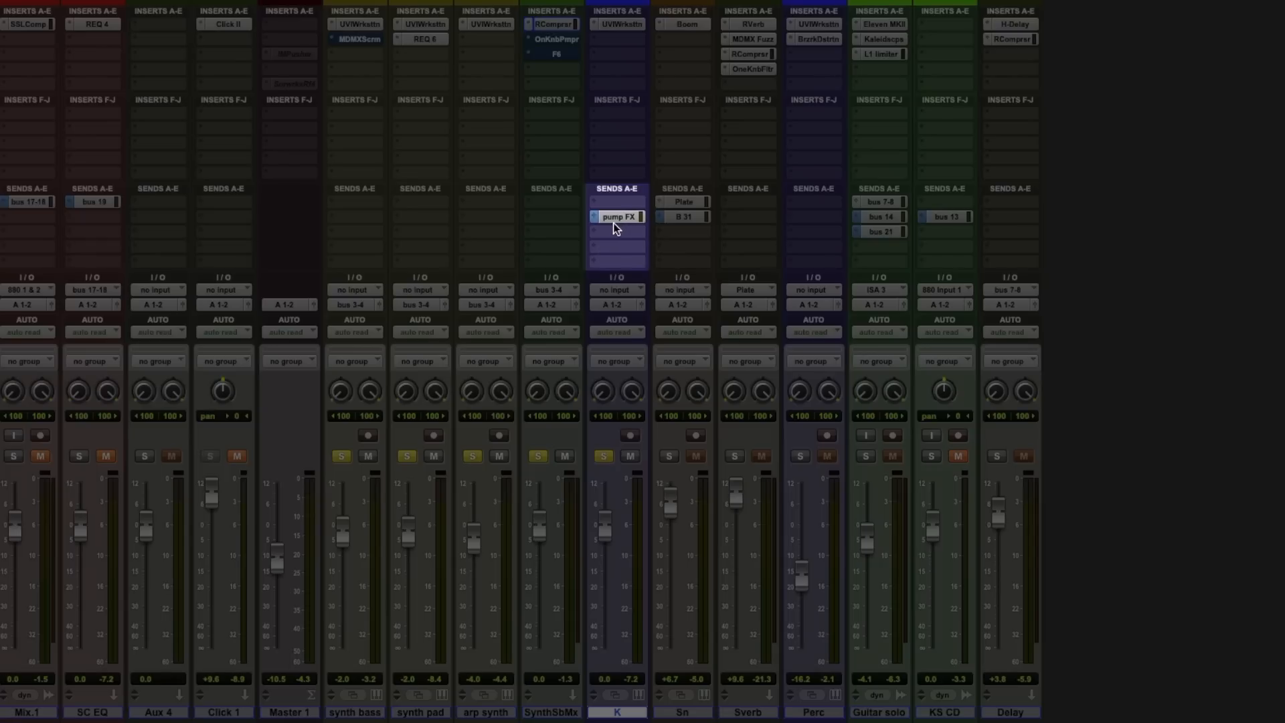
# Inspect the pump FX send on the K track and the RCompressor settings on the Synth Sub Mix track
pyautogui.click(593, 220)
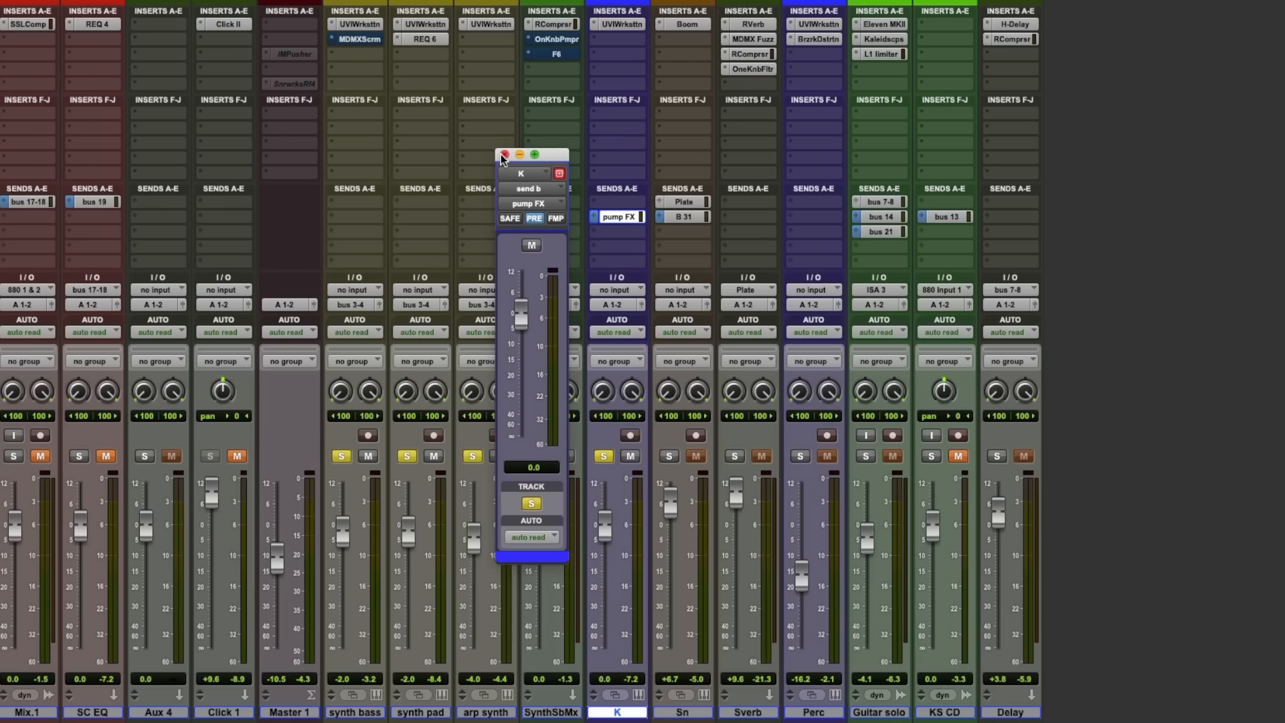
pyautogui.click(504, 156)
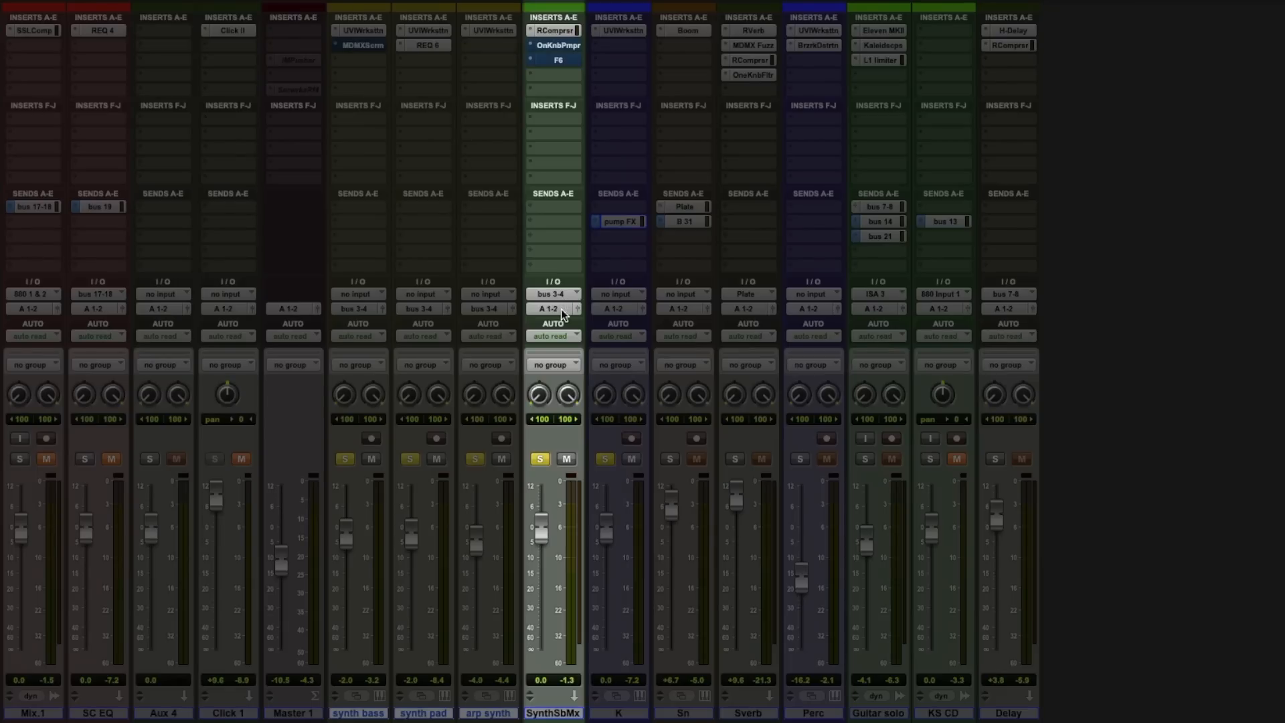
pyautogui.click(559, 31)
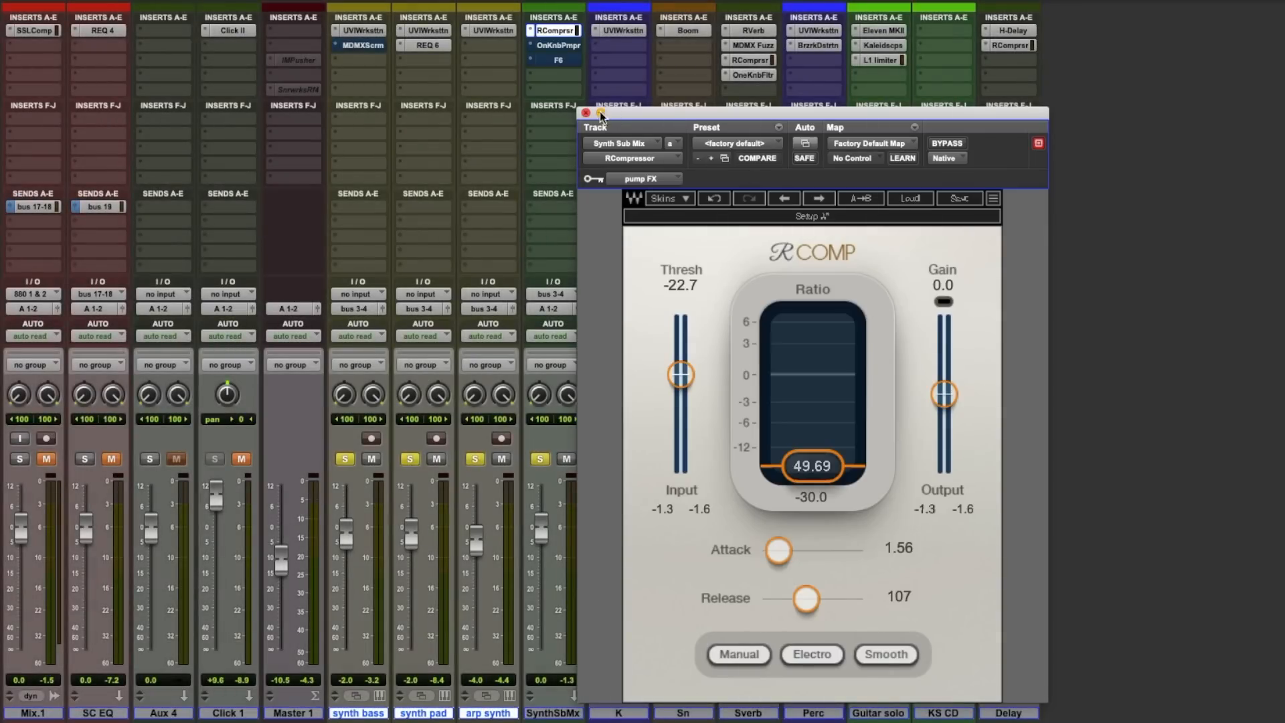
pyautogui.click(586, 112)
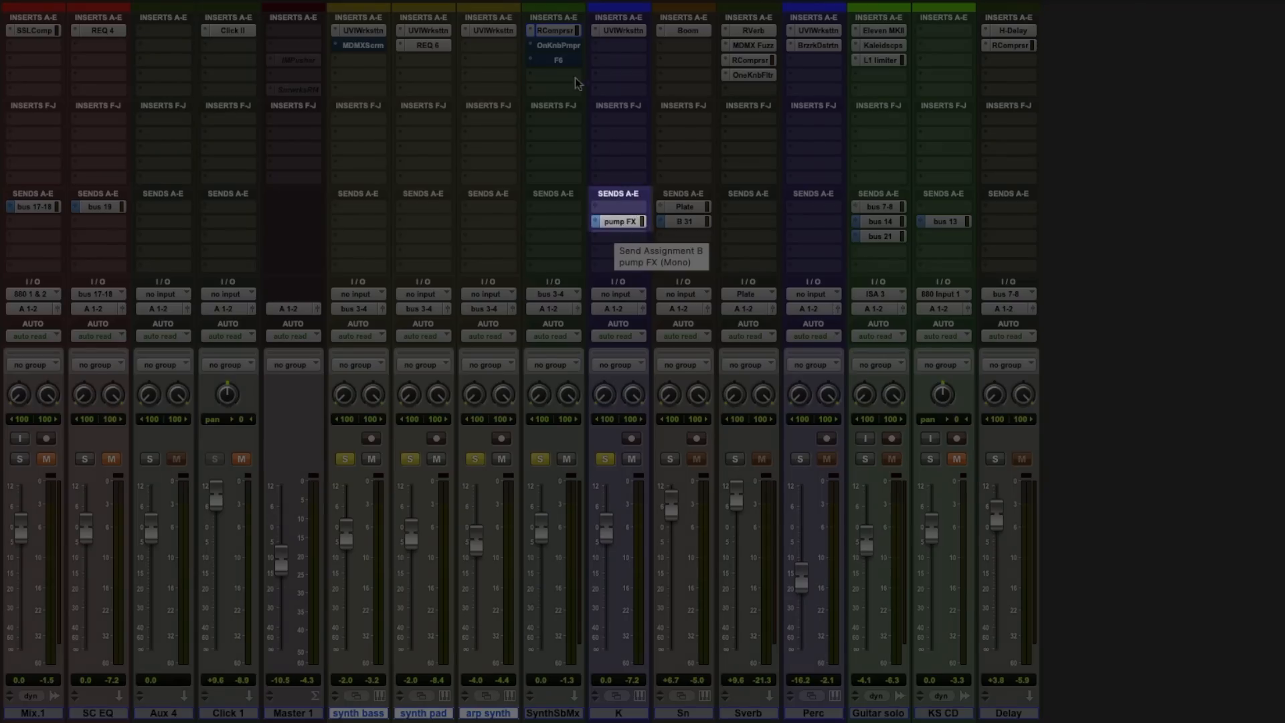
# Set the key input of the Synth Sub Mix track's RCompressor to the pump FX (Mono) bus
pyautogui.click(556, 30)
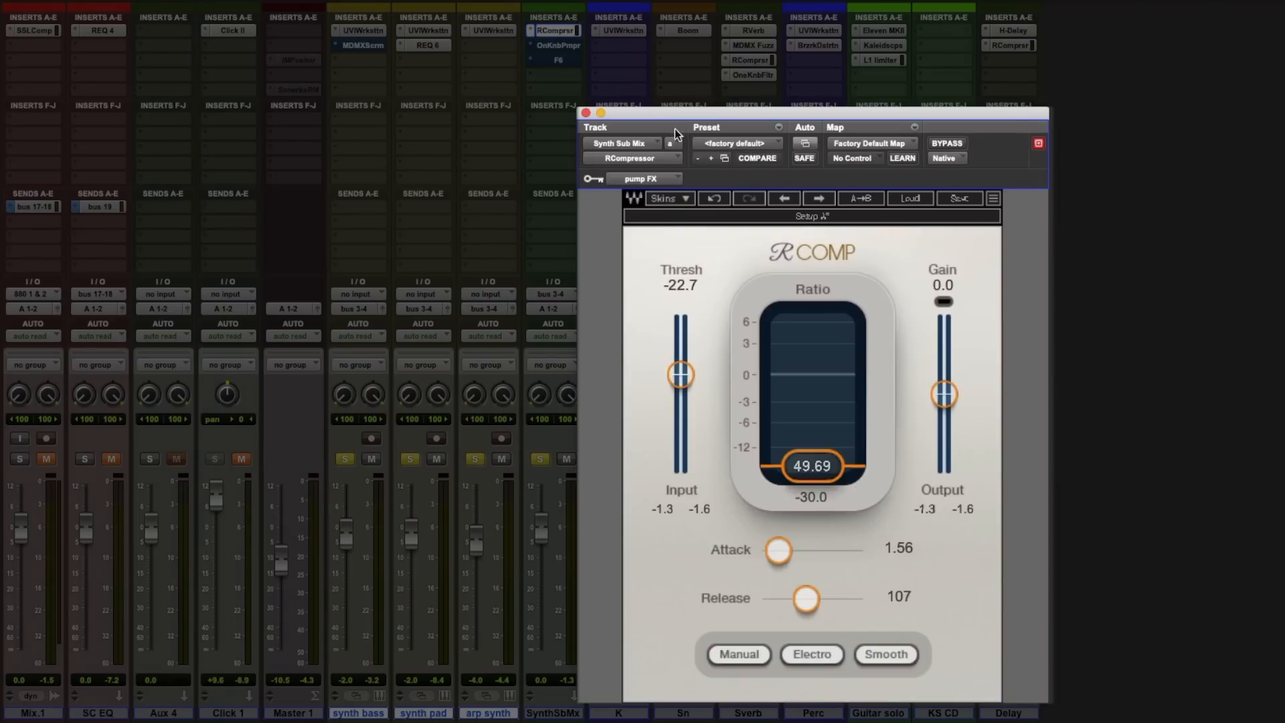
pyautogui.click(652, 178)
pyautogui.moveTo(661, 195)
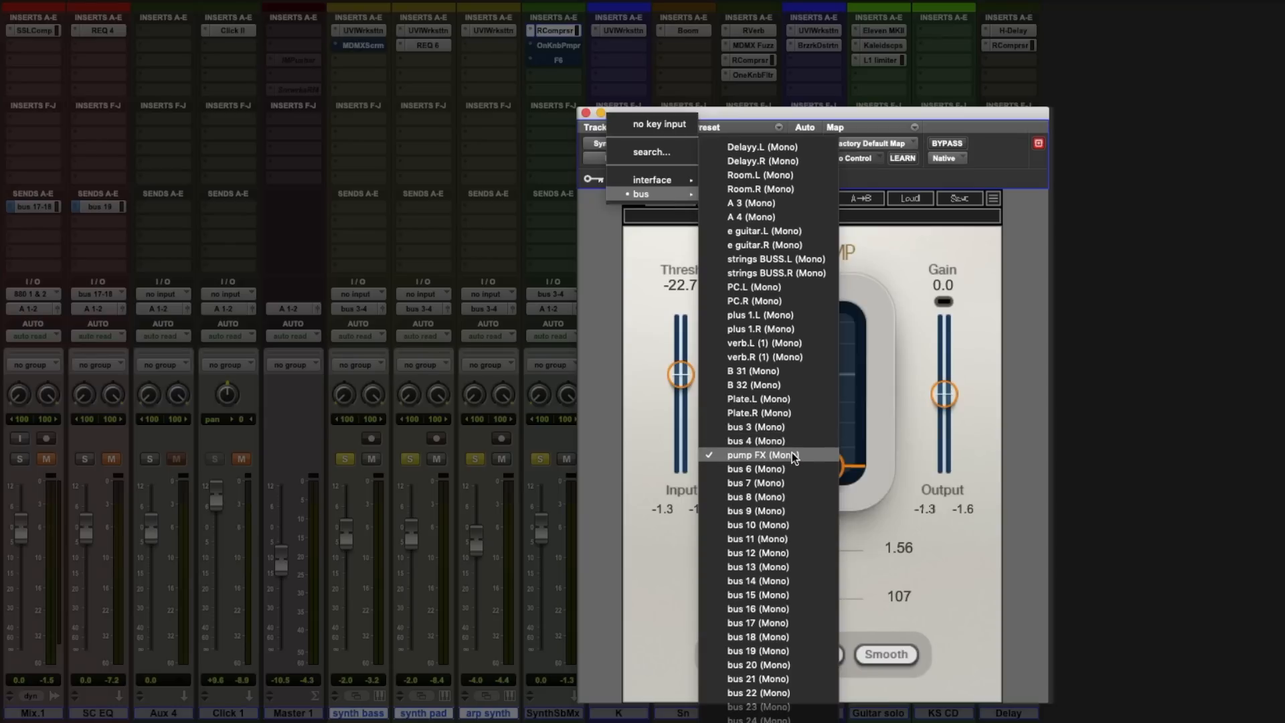
pyautogui.click(795, 457)
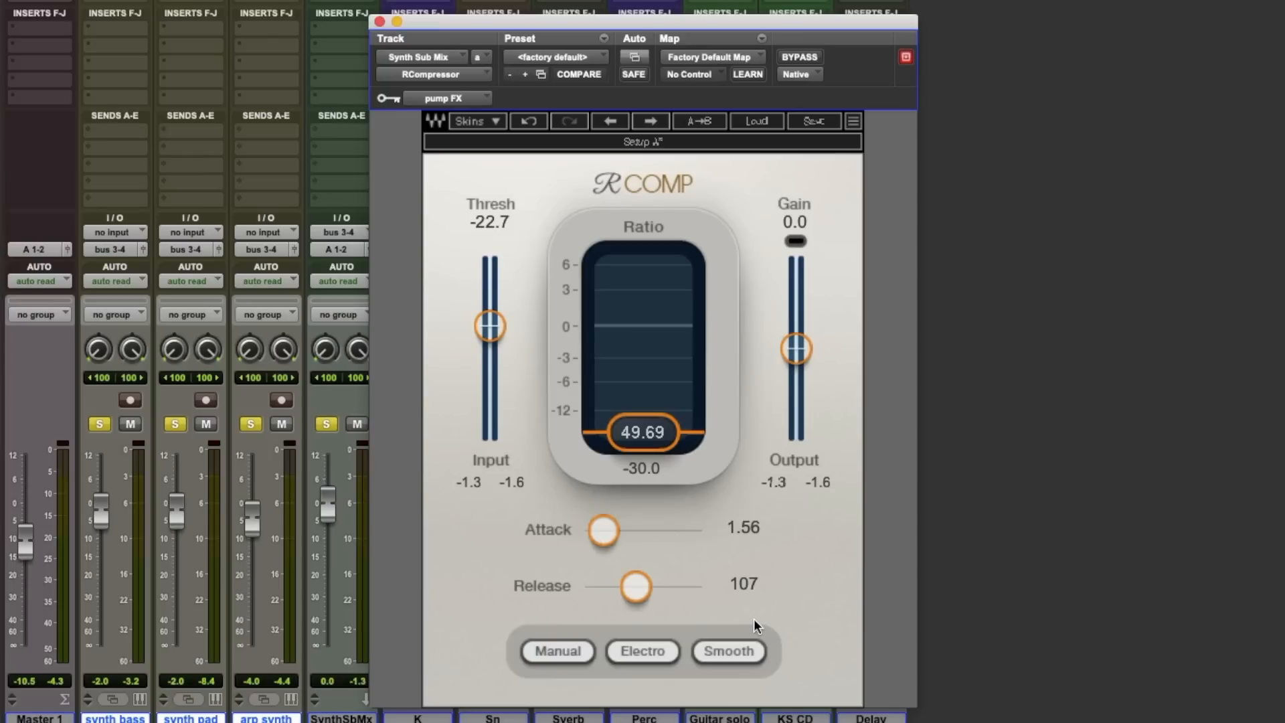
# Try the ARC release mode on the RCompressor and return it to Manual
pyautogui.click(560, 658)
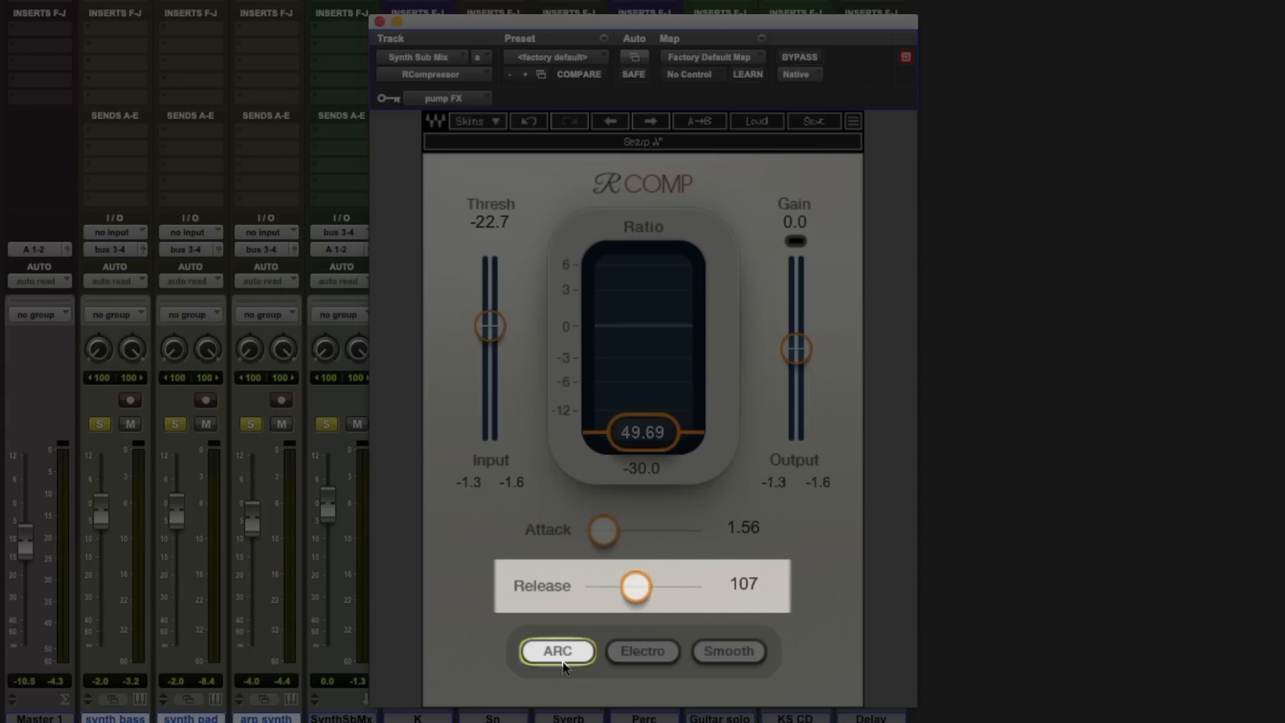
pyautogui.click(565, 659)
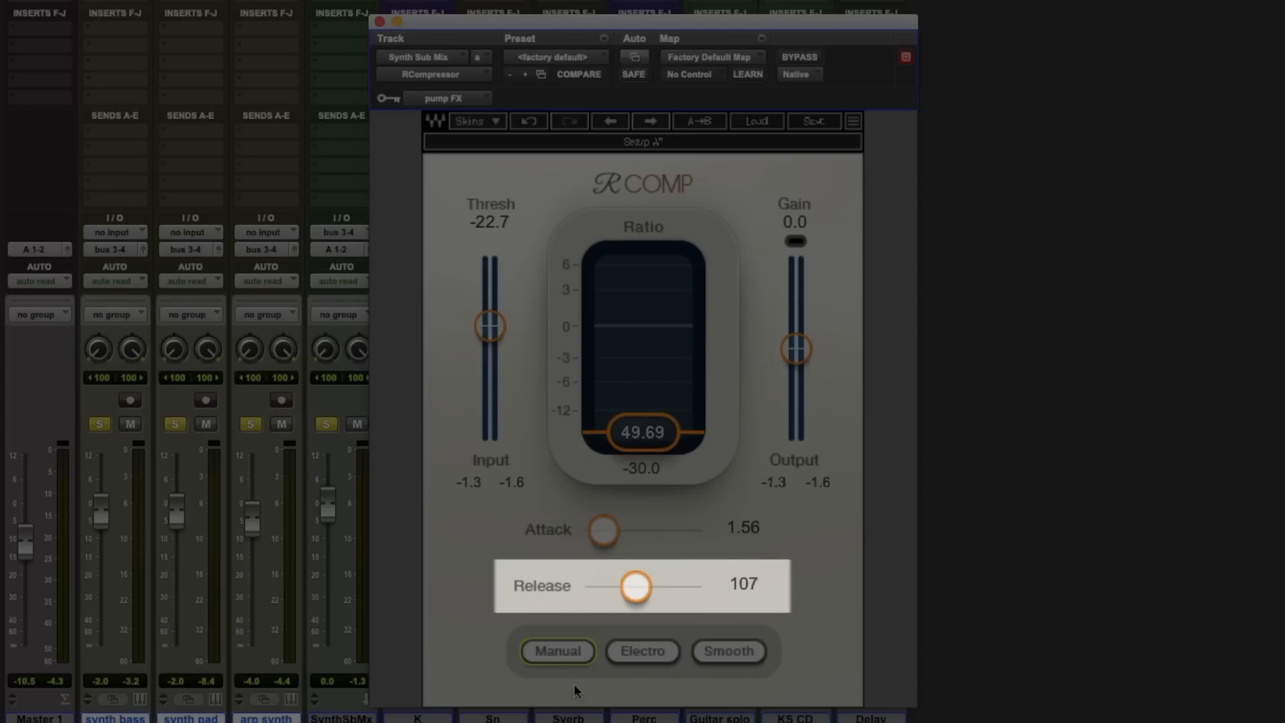
# Play the session with the RCompressor bypassed and re-engage it during playback to hear the pumping effect
pyautogui.click(801, 57)
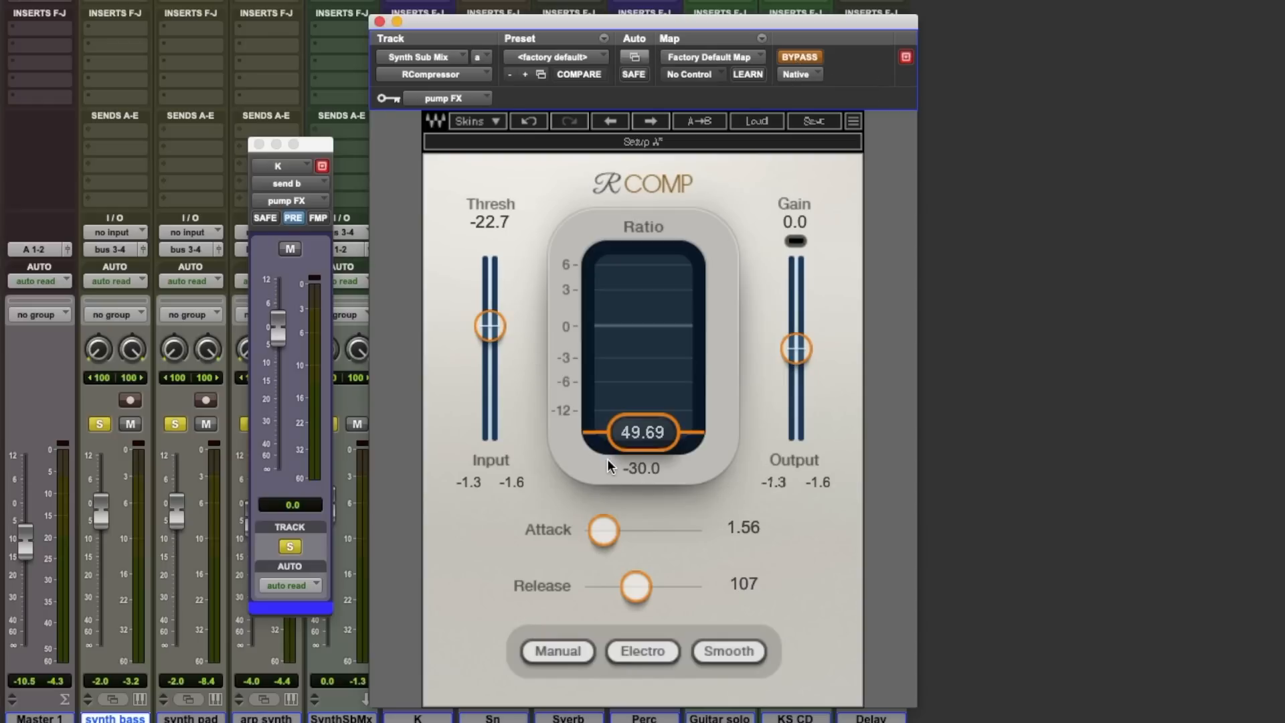
pyautogui.press('space')
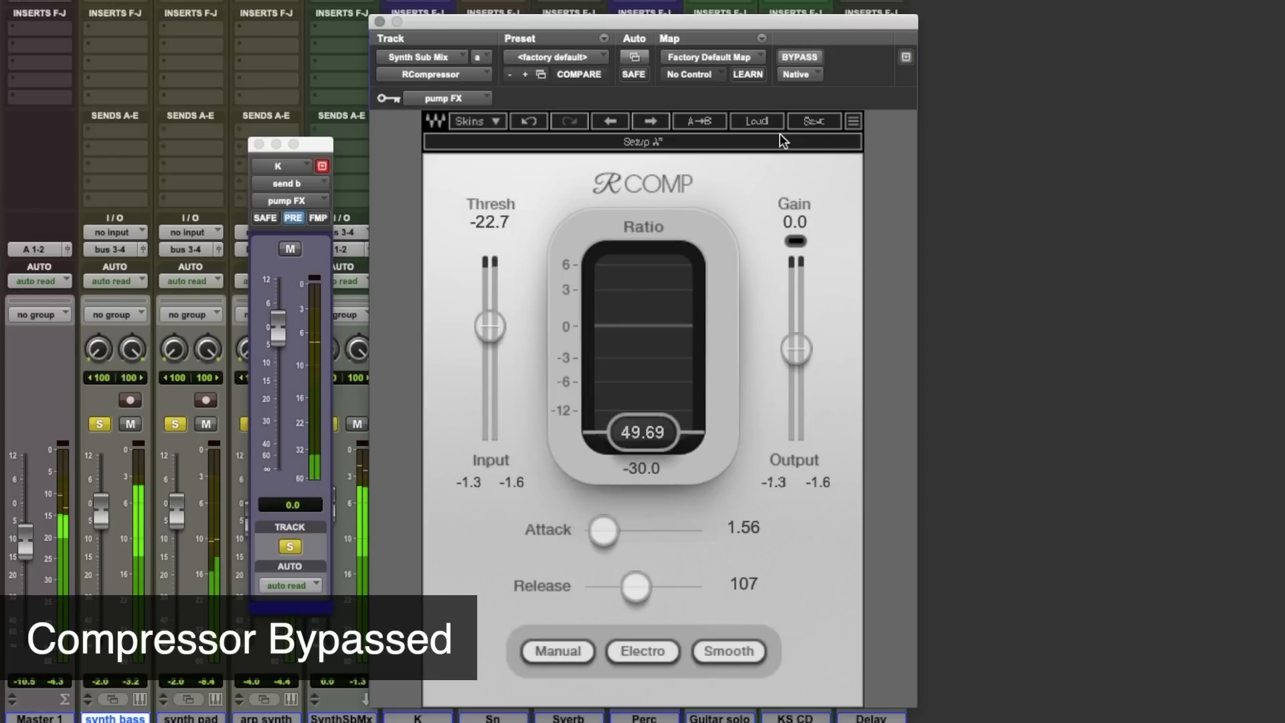
pyautogui.click(796, 58)
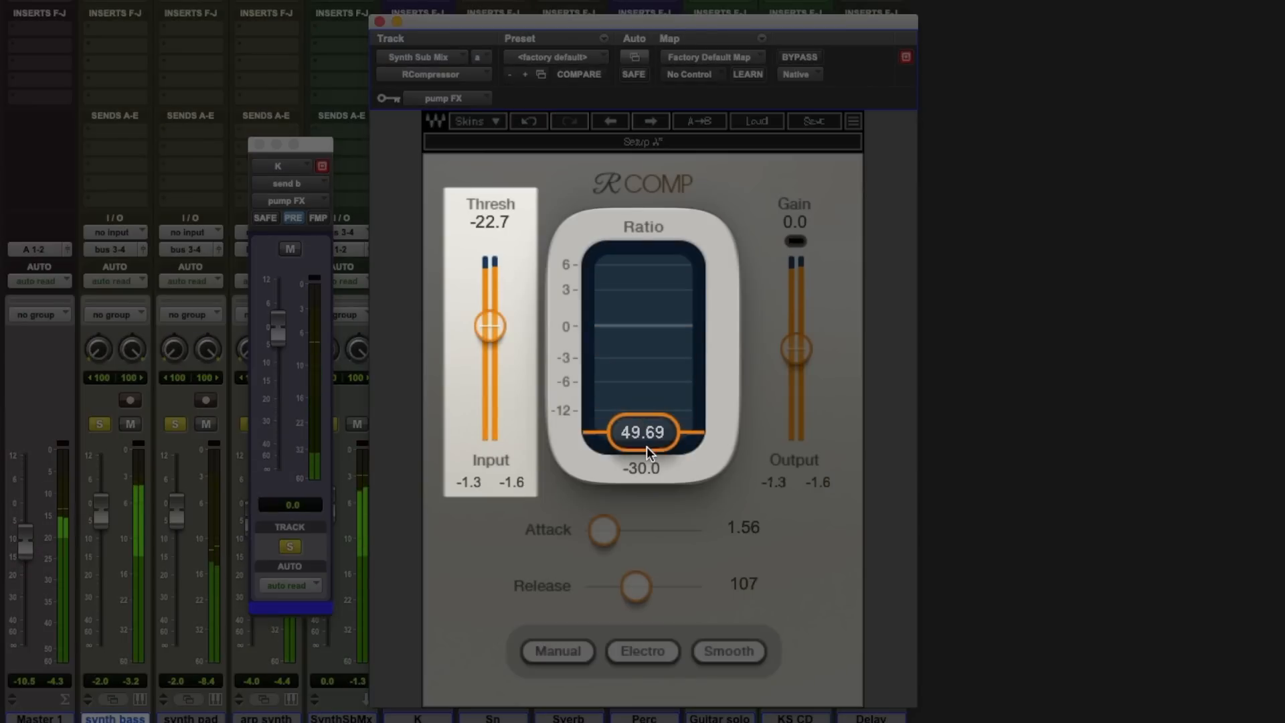
# Set the RCompressor's threshold to -19.0 and its ratio to 7.99
pyautogui.moveTo(646, 447); pyautogui.dragTo(647, 438)
pyautogui.moveTo(643, 419); pyautogui.dragTo(648, 343)
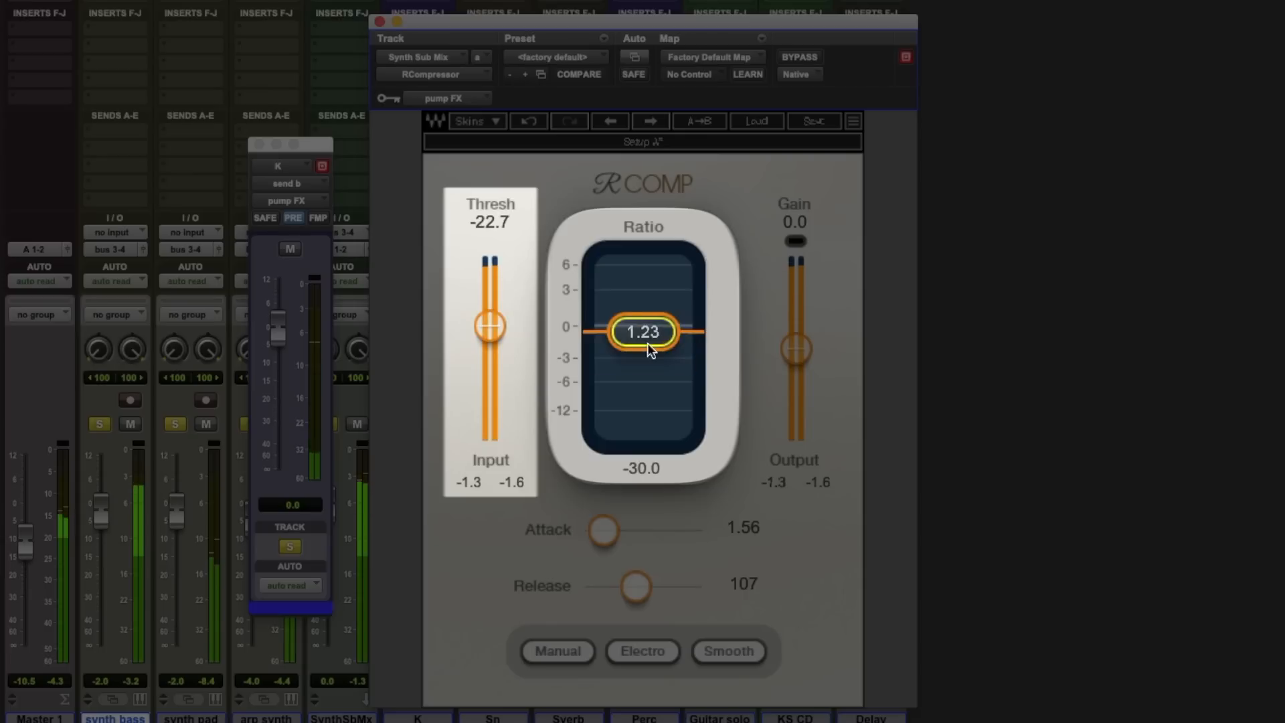
pyautogui.moveTo(478, 326); pyautogui.dragTo(490, 314)
pyautogui.moveTo(641, 332); pyautogui.dragTo(641, 383)
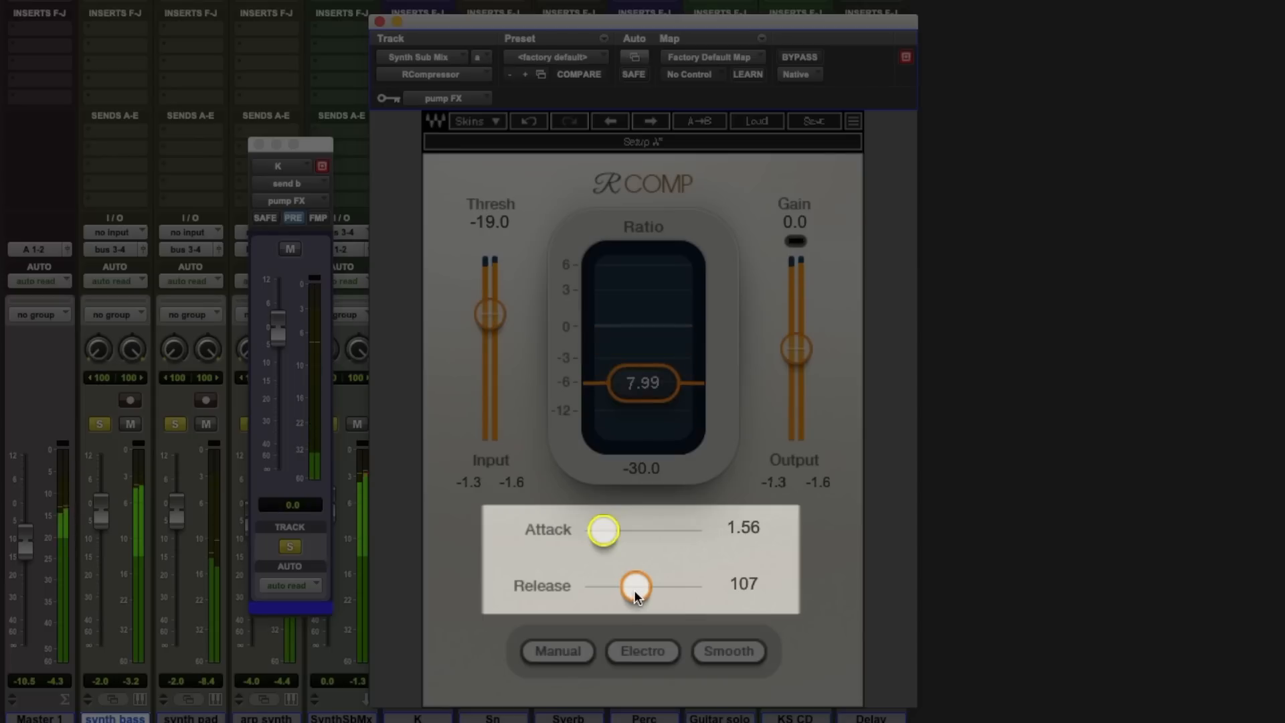
# Audition long and short releases on the RCompressor, settling on a release of 112 and an attack of 2.55
pyautogui.moveTo(632, 587); pyautogui.dragTo(659, 586)
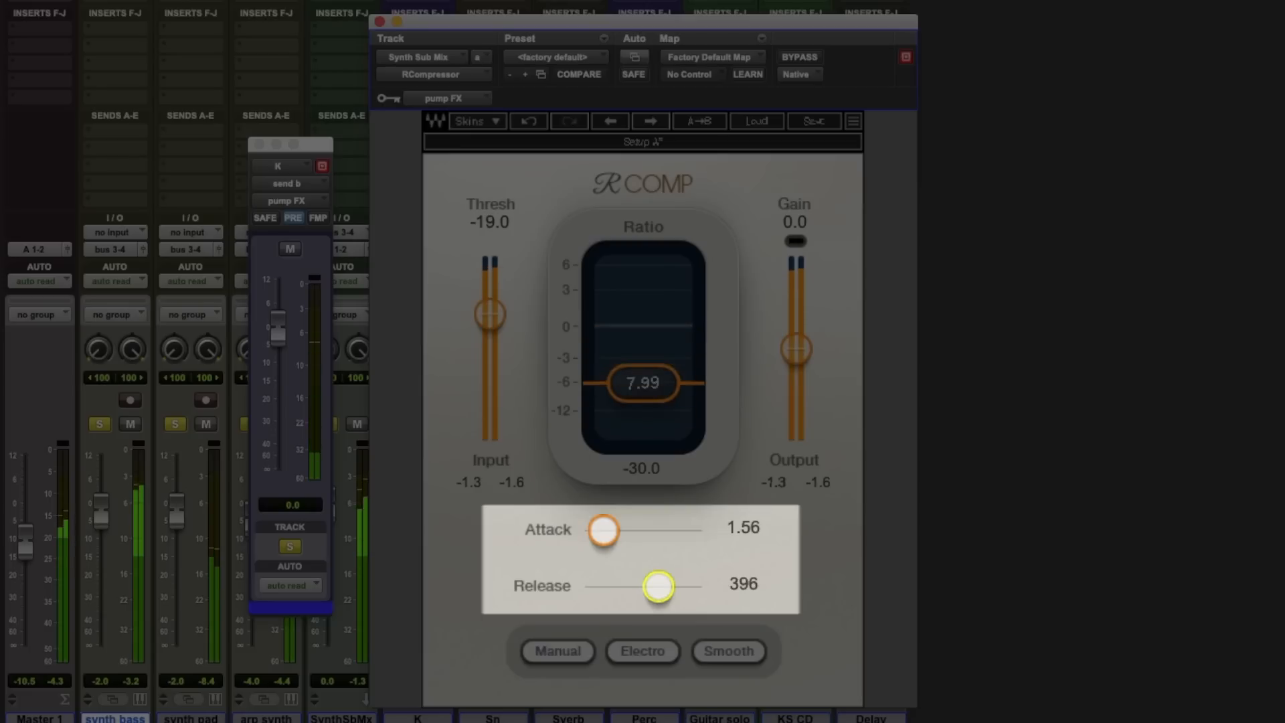
pyautogui.moveTo(659, 586); pyautogui.dragTo(584, 586)
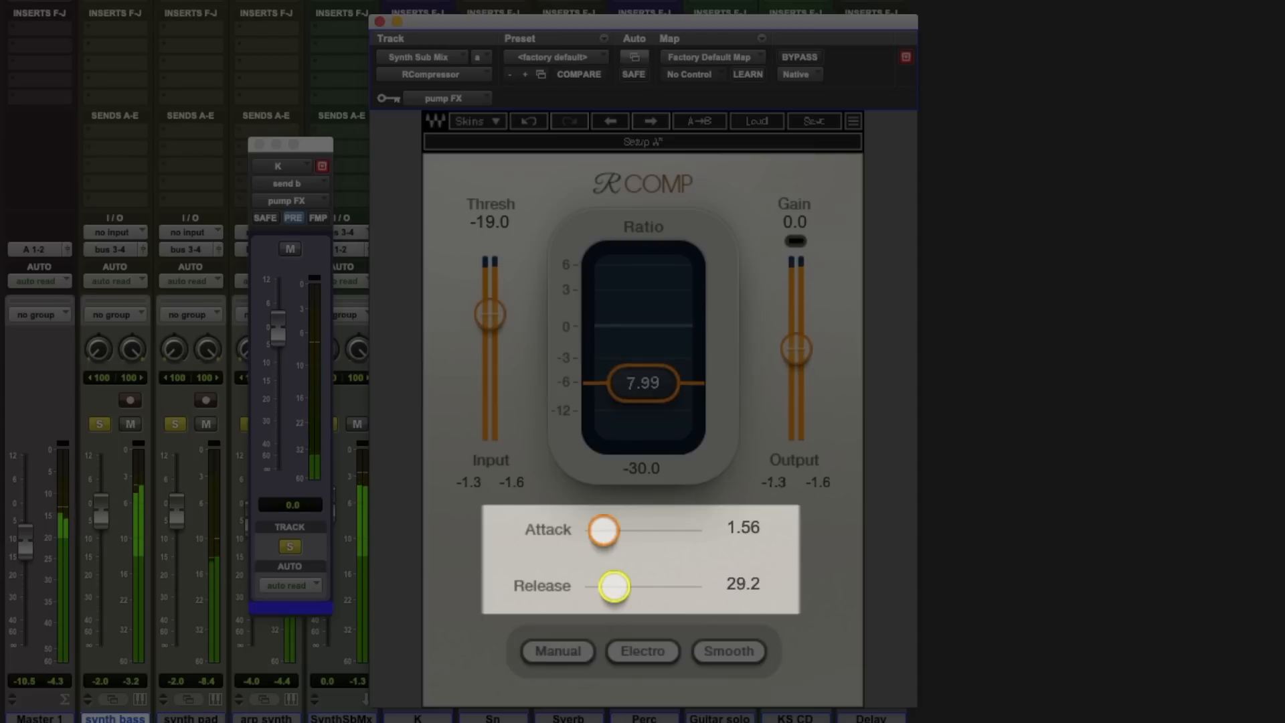
pyautogui.moveTo(622, 586); pyautogui.dragTo(636, 586)
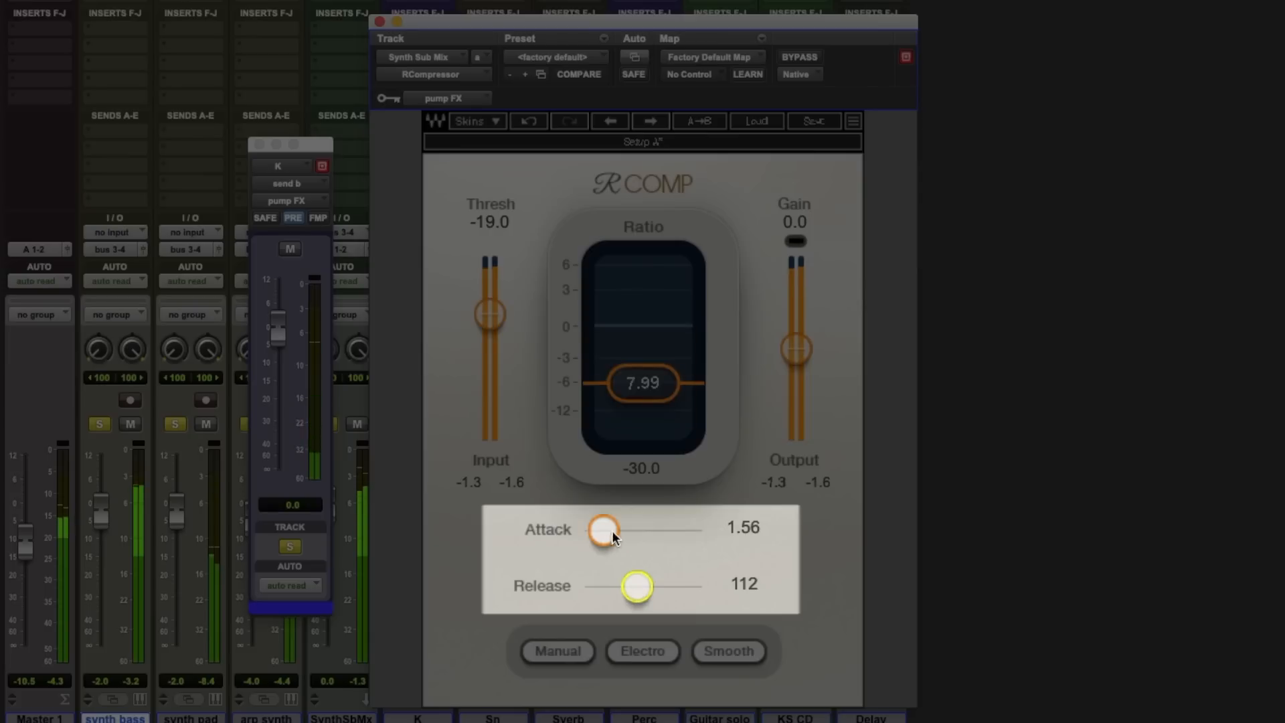
pyautogui.moveTo(604, 530); pyautogui.dragTo(612, 530)
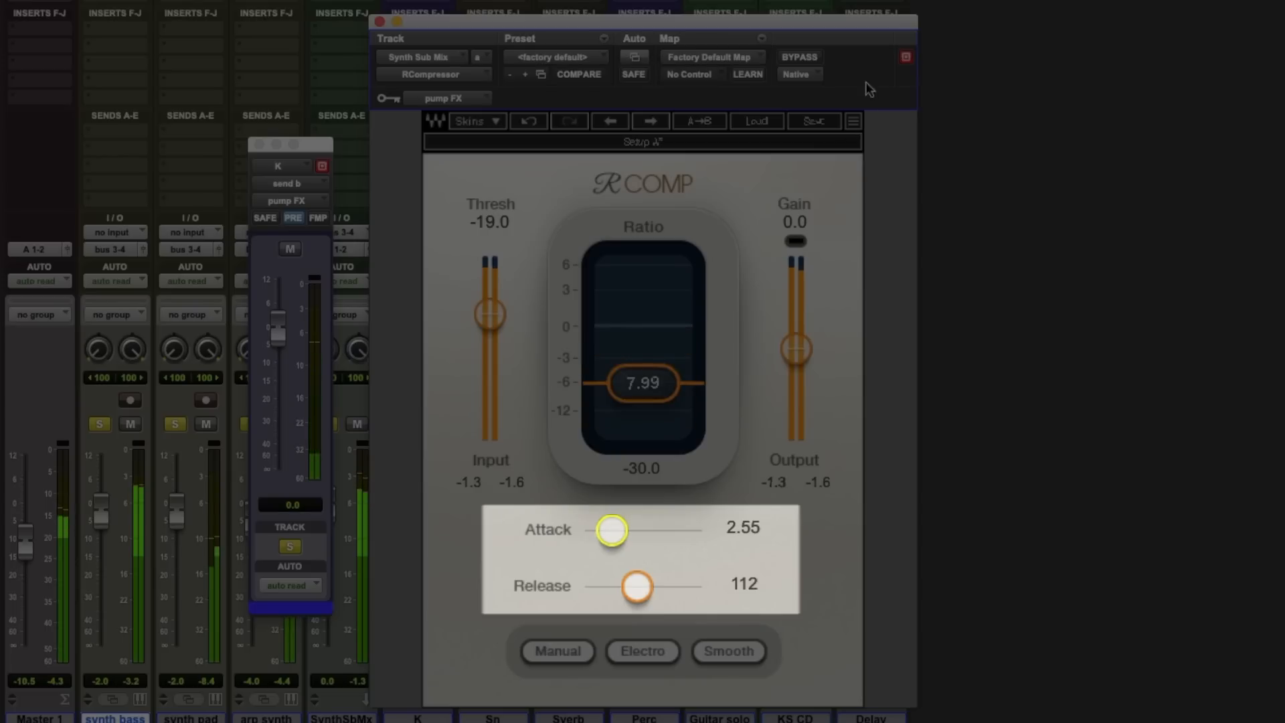
# Bypass and re-engage the RCompressor to compare the adjusted threshold, ratio, attack and release with the unprocessed synths
pyautogui.click(798, 56)
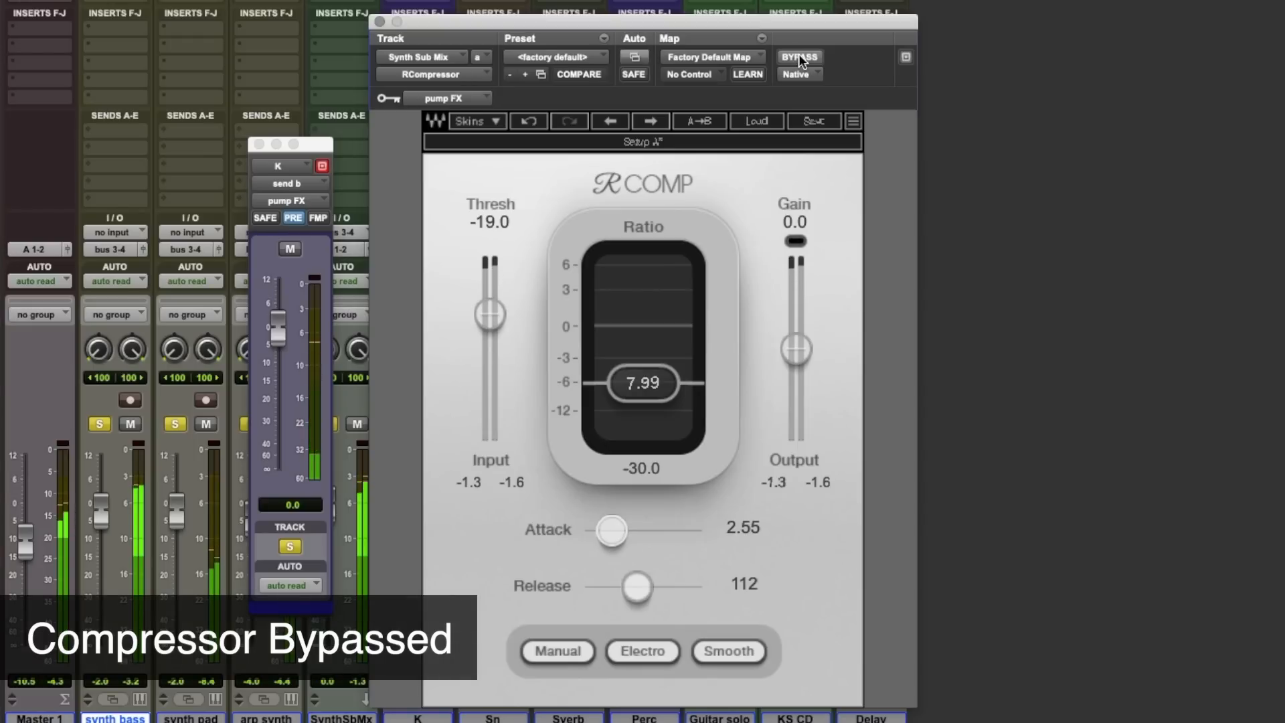
pyautogui.click(799, 57)
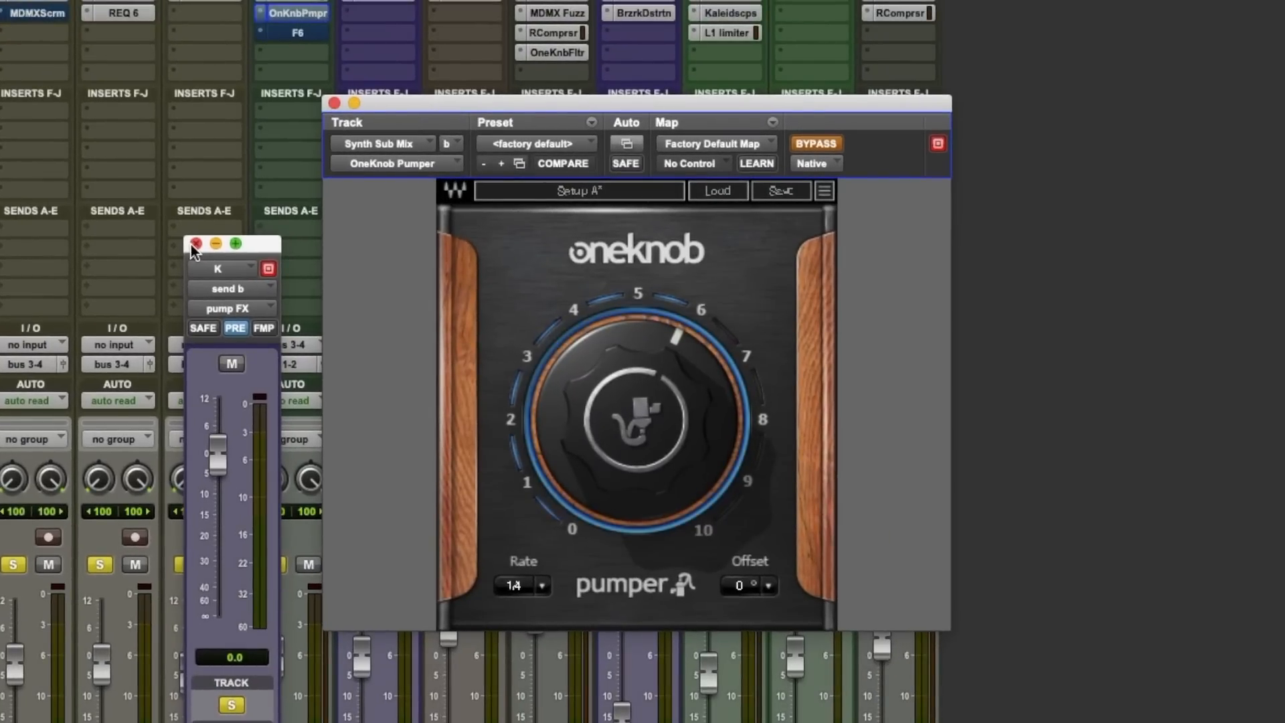
# Enable the OneKnob Pumper on the Synth Sub Mix track, sweep its main knob and settle on 6.6
pyautogui.click(195, 243)
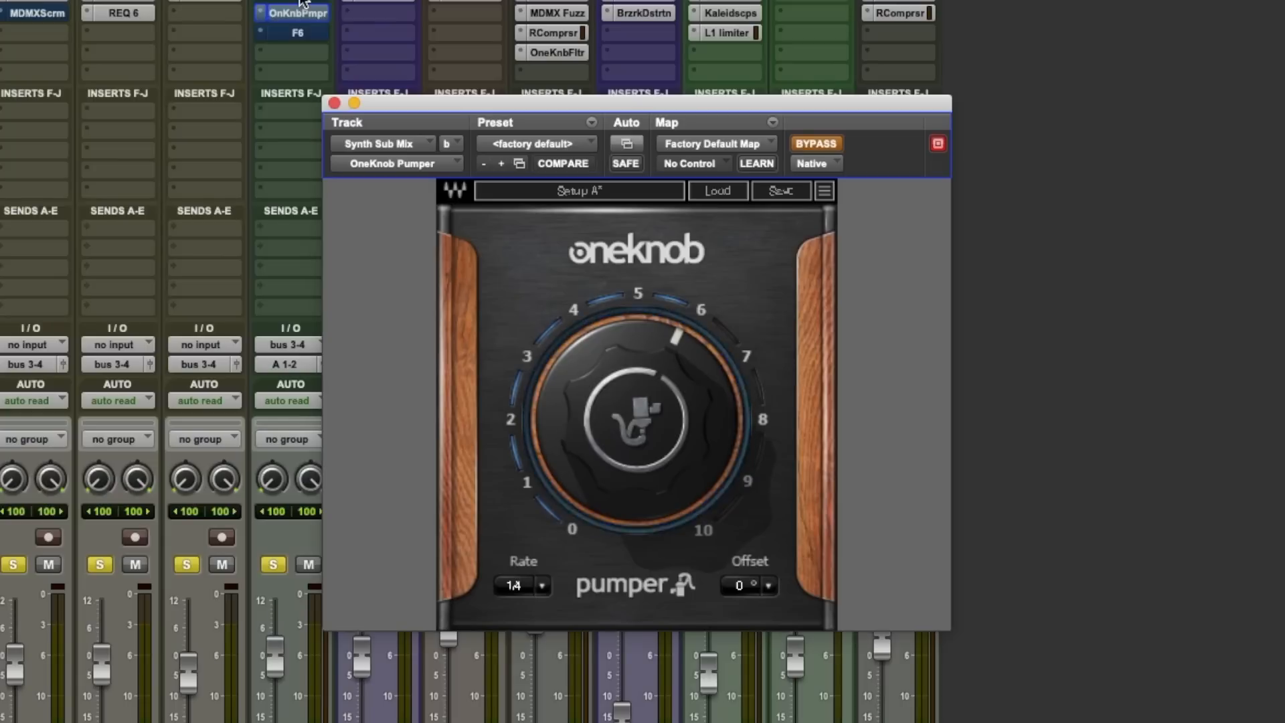
pyautogui.keyDown('super'); pyautogui.click(293, 13); pyautogui.keyUp('super')
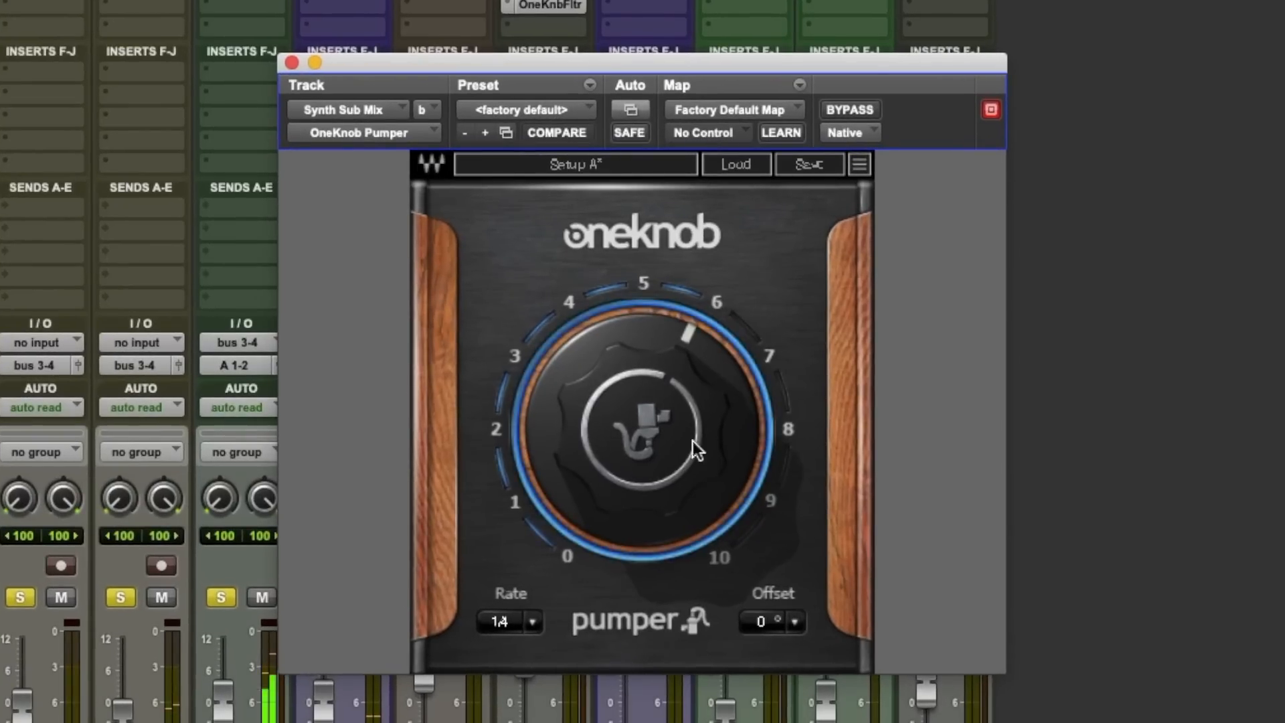
pyautogui.moveTo(663, 465)
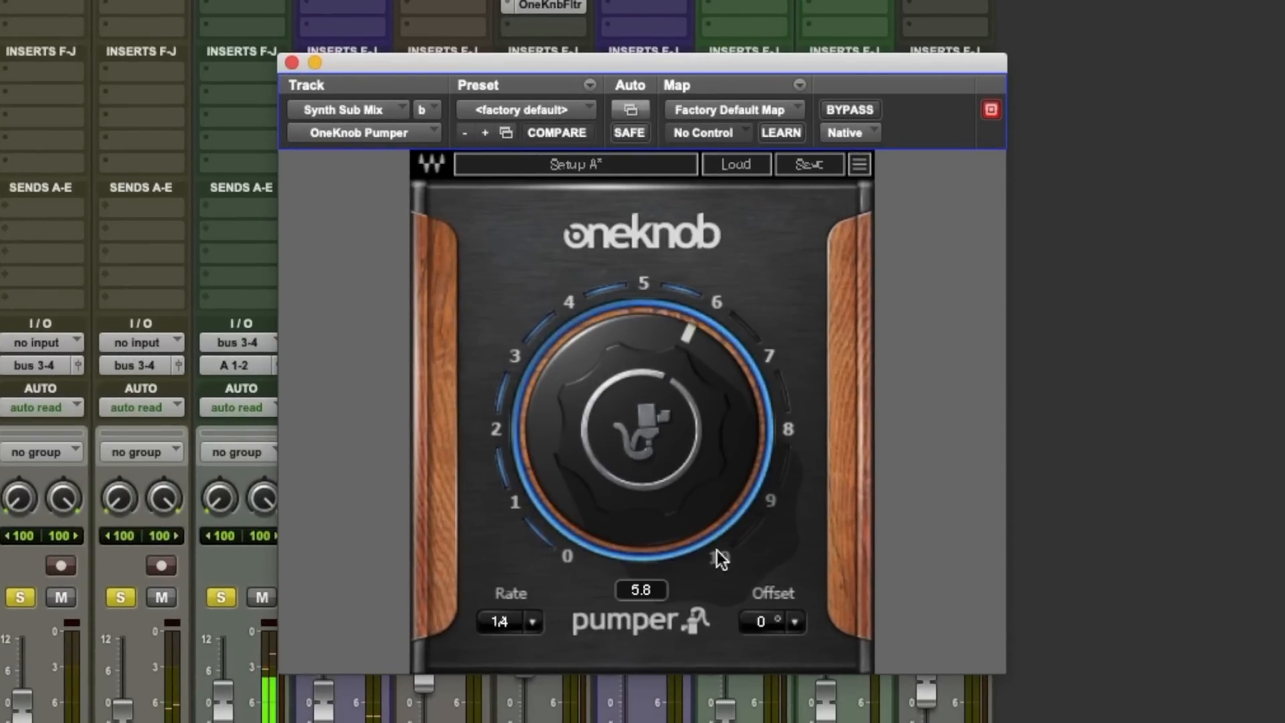
pyautogui.moveTo(650, 528); pyautogui.dragTo(649, 445)
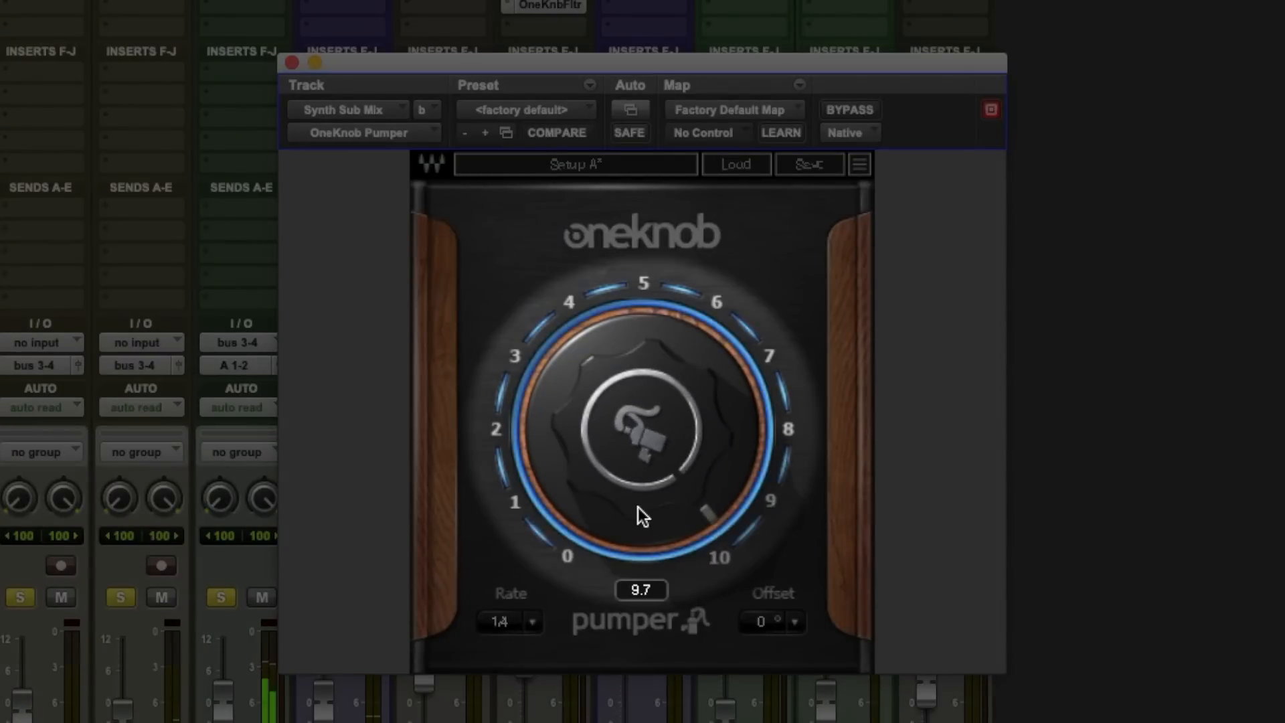
pyautogui.moveTo(647, 498); pyautogui.dragTo(646, 588)
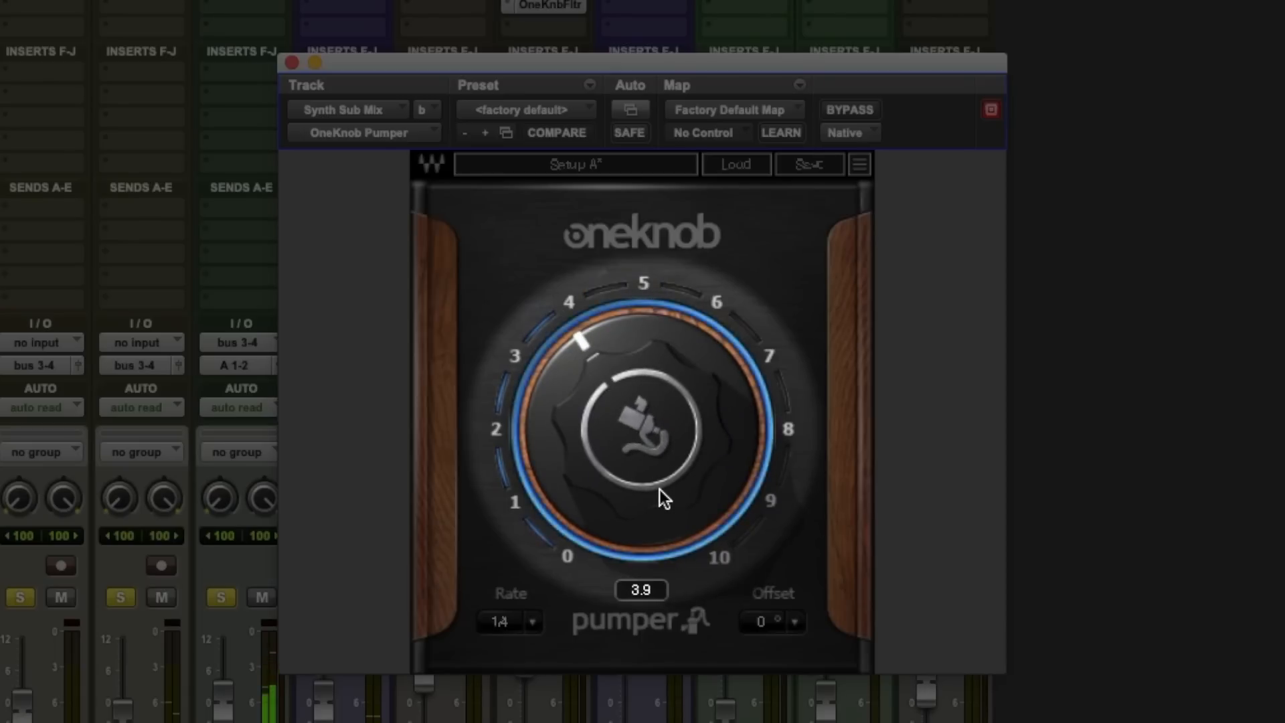
pyautogui.moveTo(665, 504); pyautogui.dragTo(665, 460)
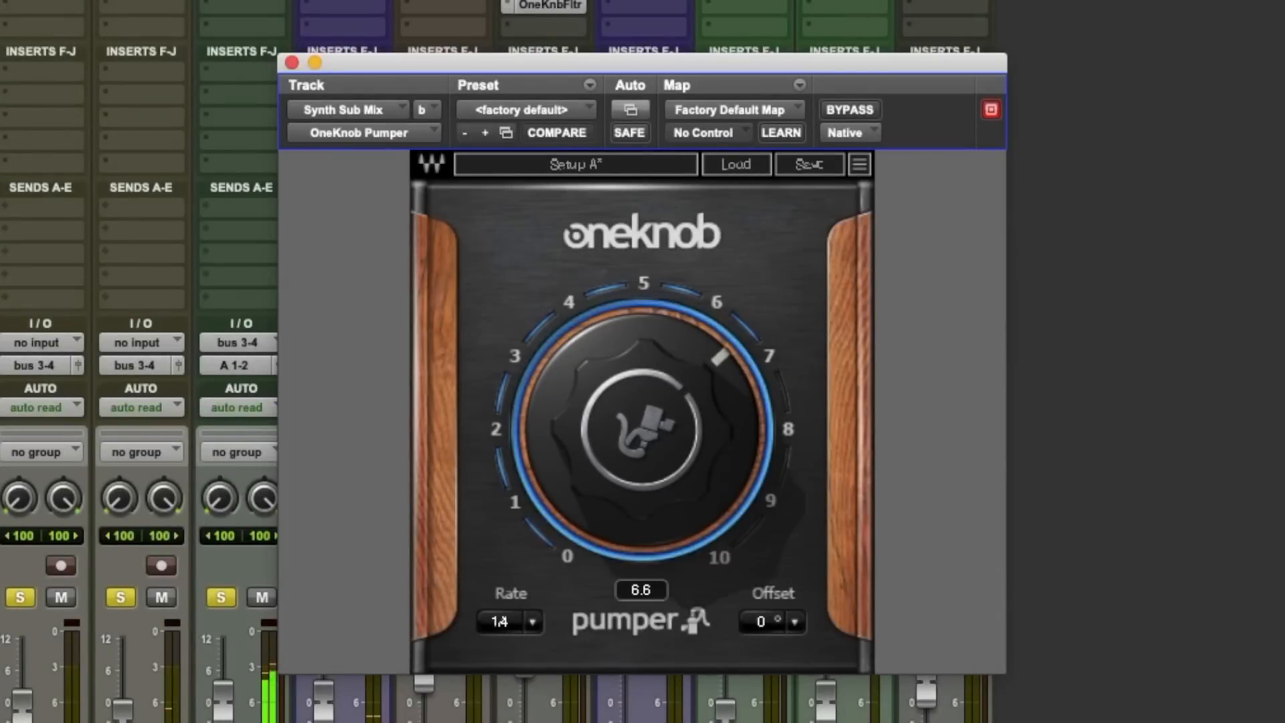
# Bypass and re-engage the OneKnob Pumper to compare the synths with and without it
pyautogui.click(854, 107)
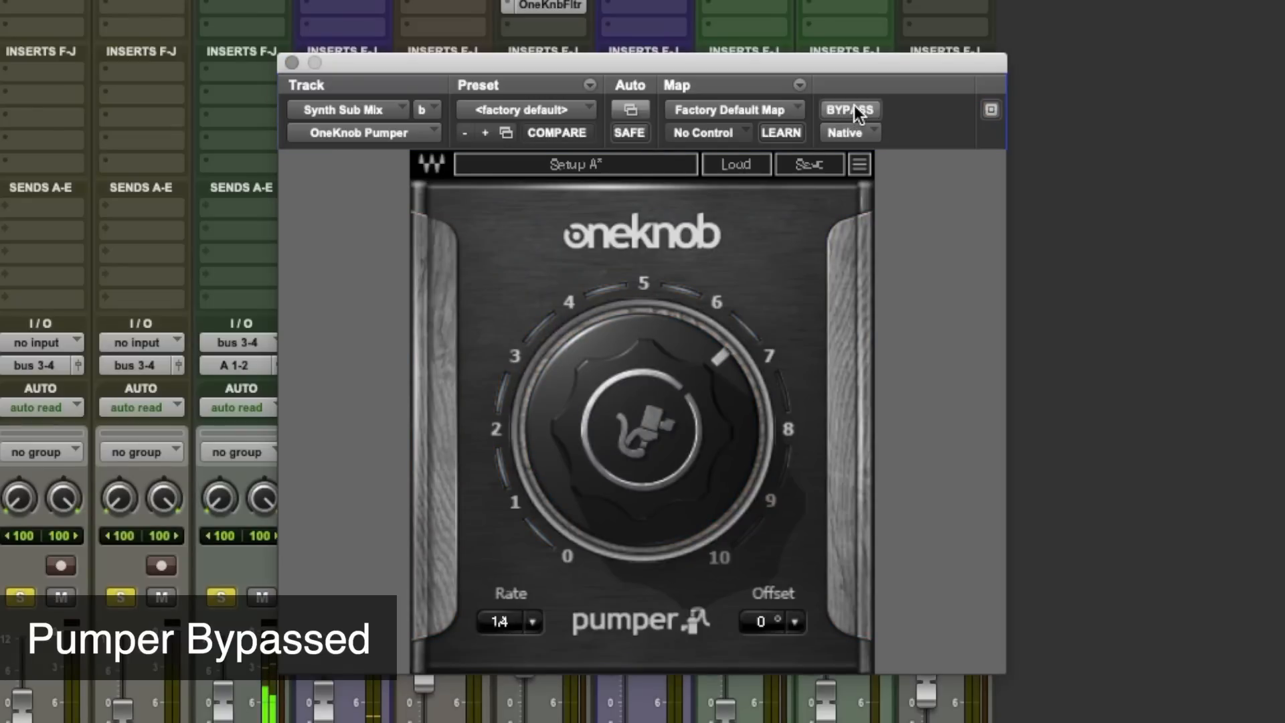
pyautogui.click(854, 107)
# Set the OneKnob Pumper's main knob to 6.7 and pick a value from its Rate options
pyautogui.moveTo(670, 413); pyautogui.dragTo(671, 410)
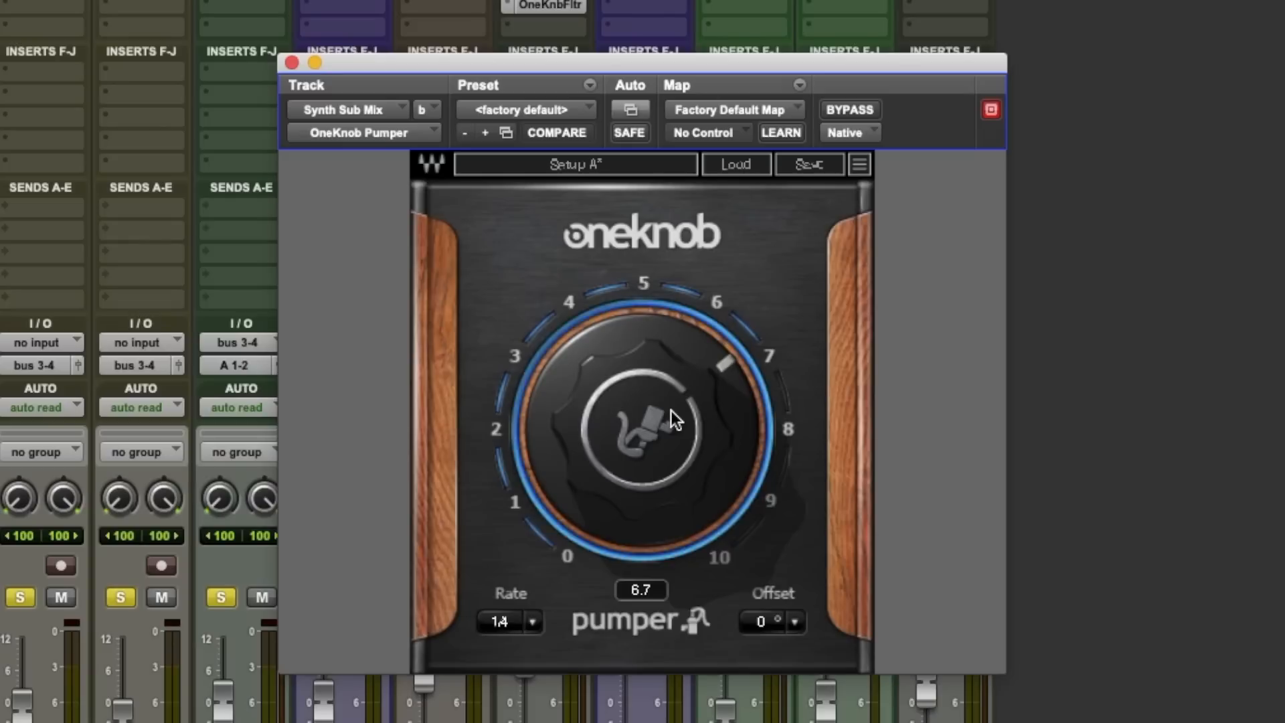
pyautogui.click(533, 622)
pyautogui.click(545, 595)
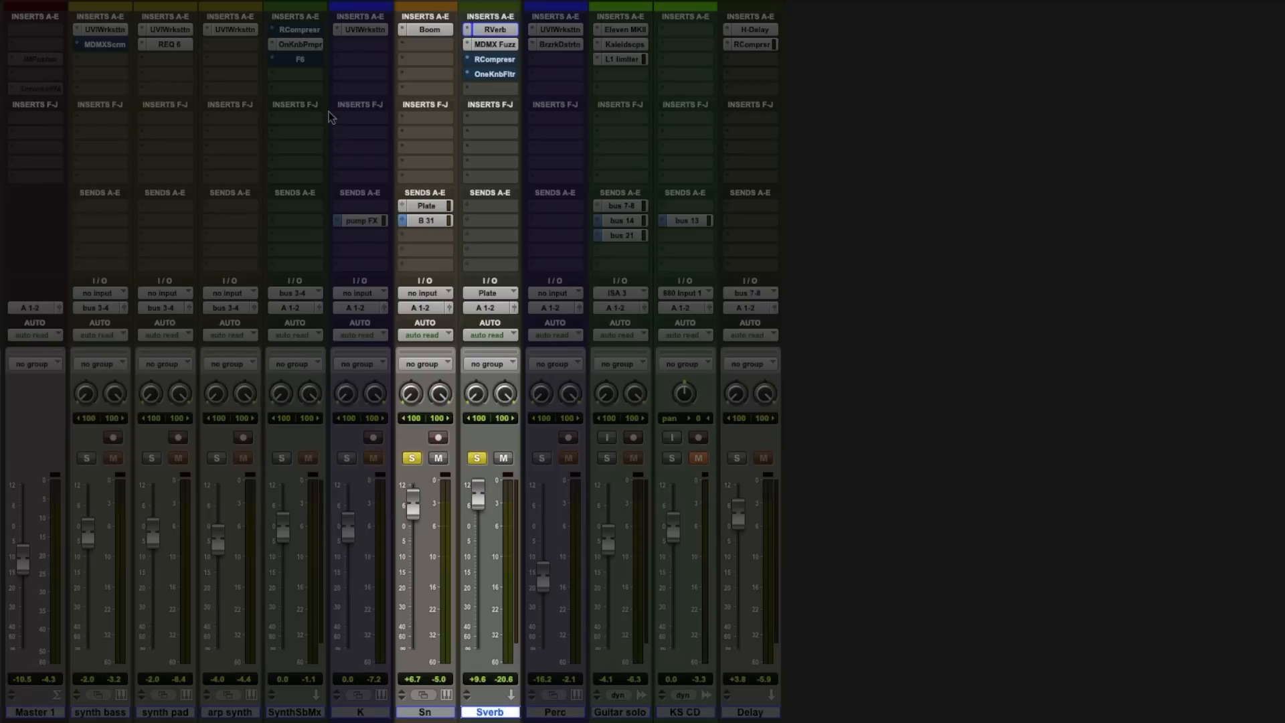
# Inspect the Sn track's Plate send and the RVerb plug-in on the Sverb track
pyautogui.click(424, 205)
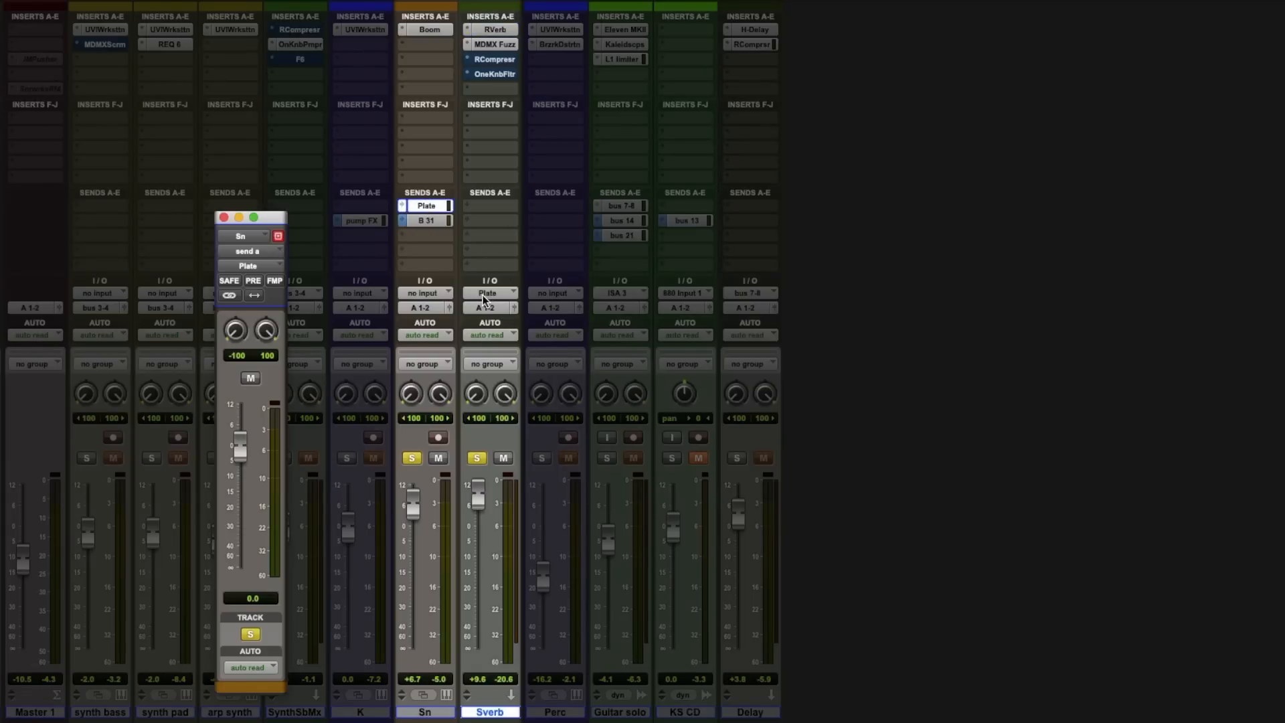
pyautogui.click(498, 29)
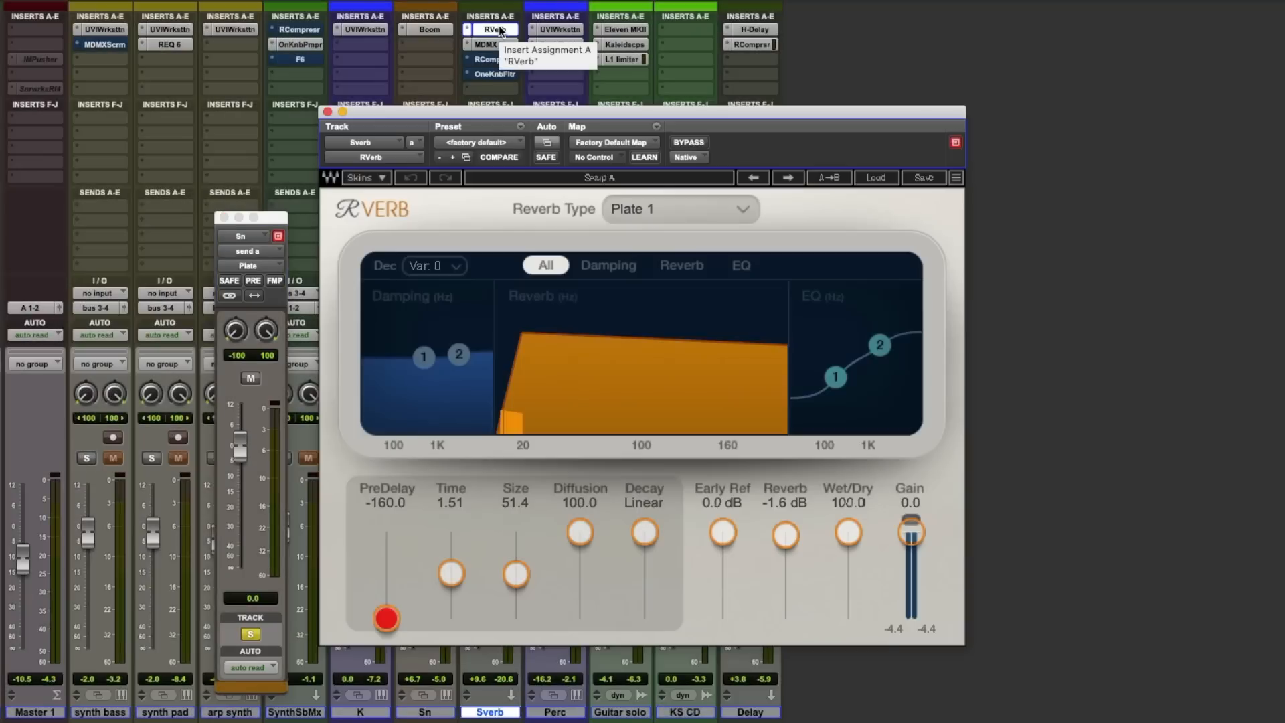
pyautogui.press('super+w')
pyautogui.click(429, 223)
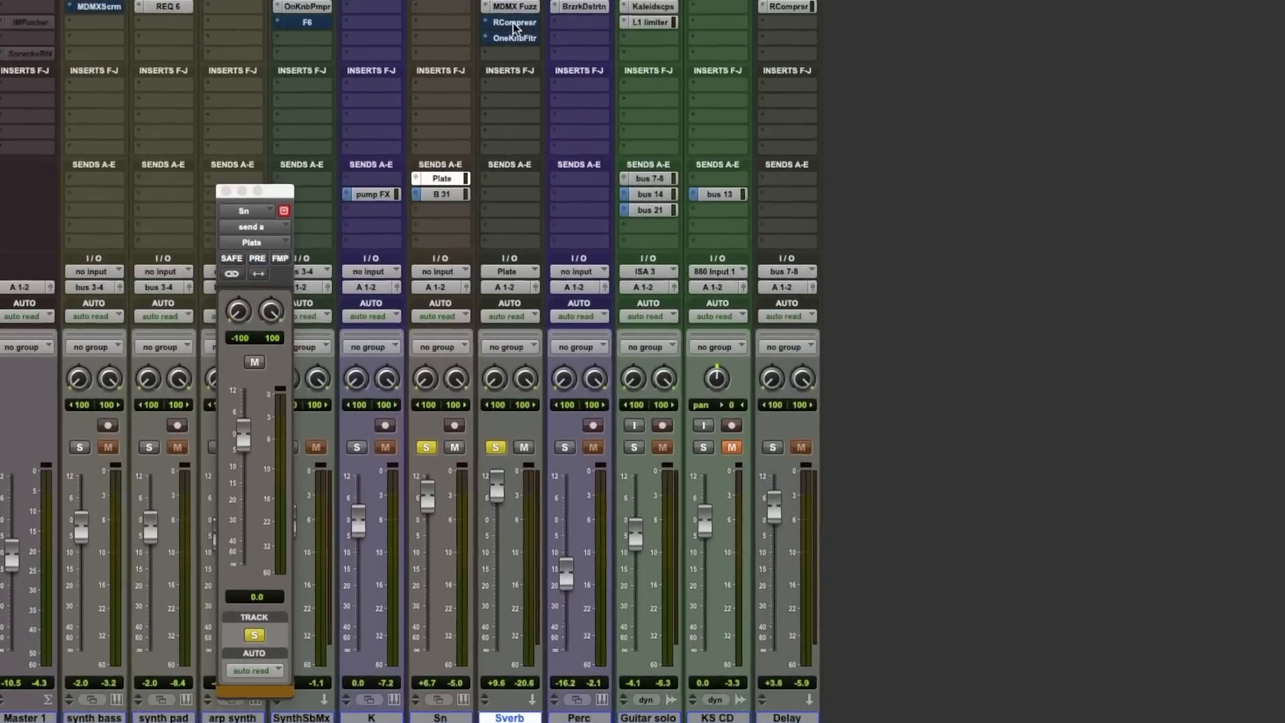
# Open the RCompressor on the Sverb track, take it out of bypass, and compare the snare reverb with and without it
pyautogui.click(494, 59)
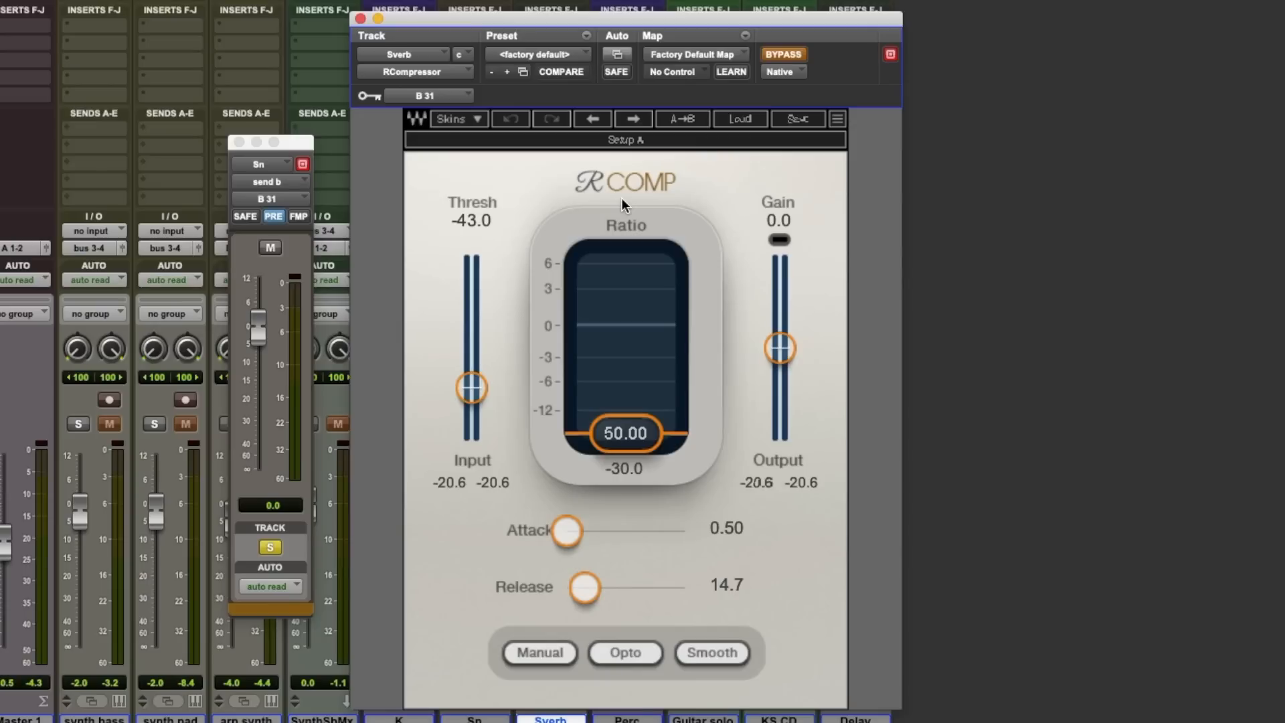
pyautogui.click(776, 55)
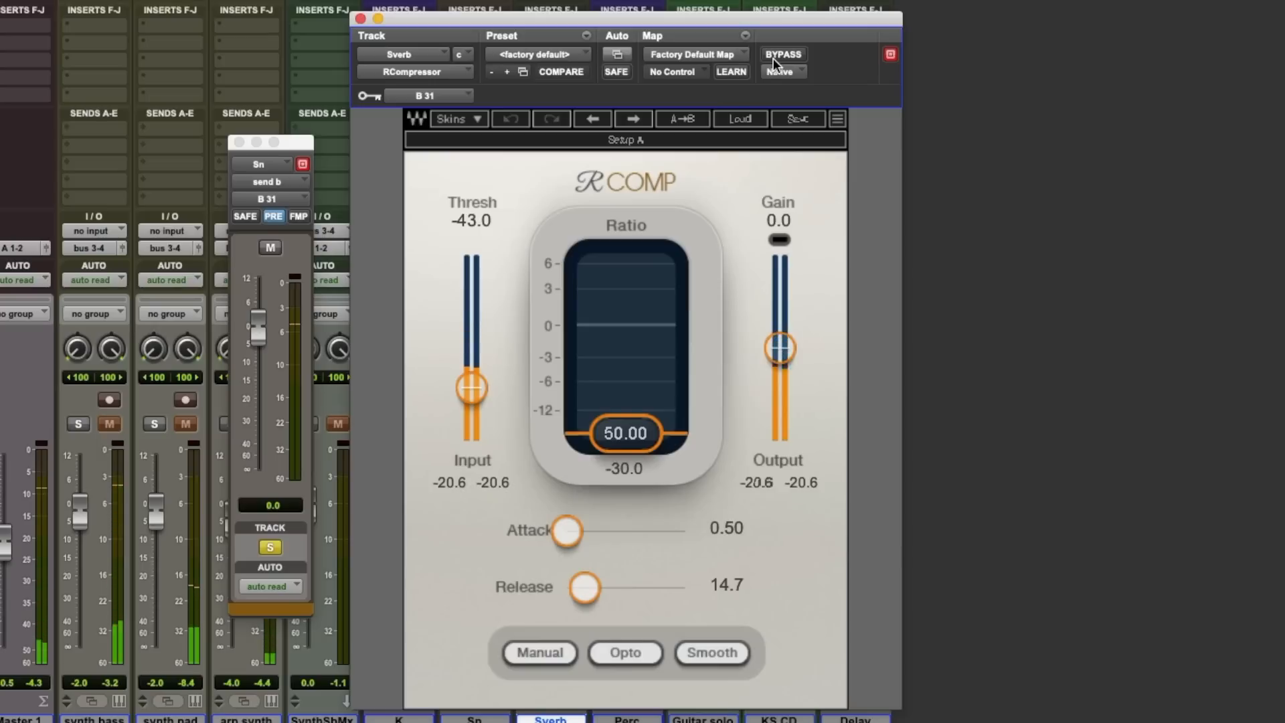
pyautogui.click(776, 58)
pyautogui.click(777, 57)
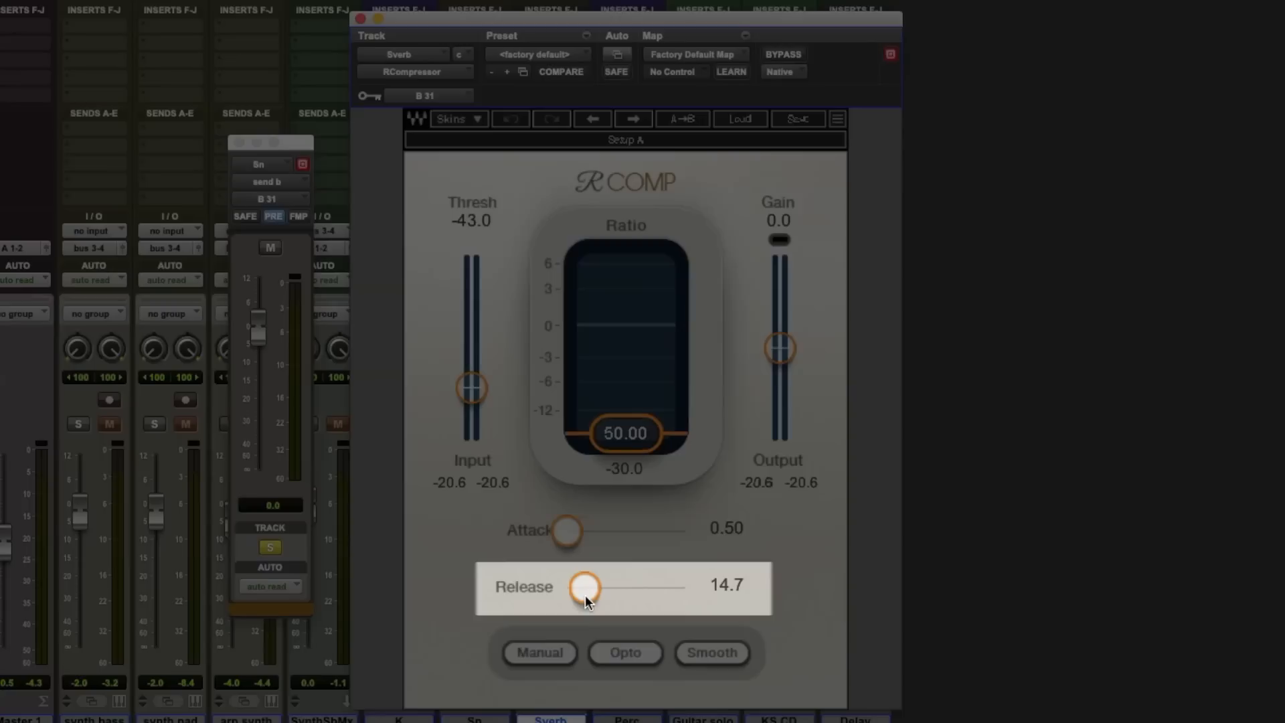
# Sweep the RCompressor's Release to 47.8 and down to 5.00 during playback, and raise its Attack to try other timings
pyautogui.moveTo(582, 596); pyautogui.dragTo(602, 595)
pyautogui.press('space')
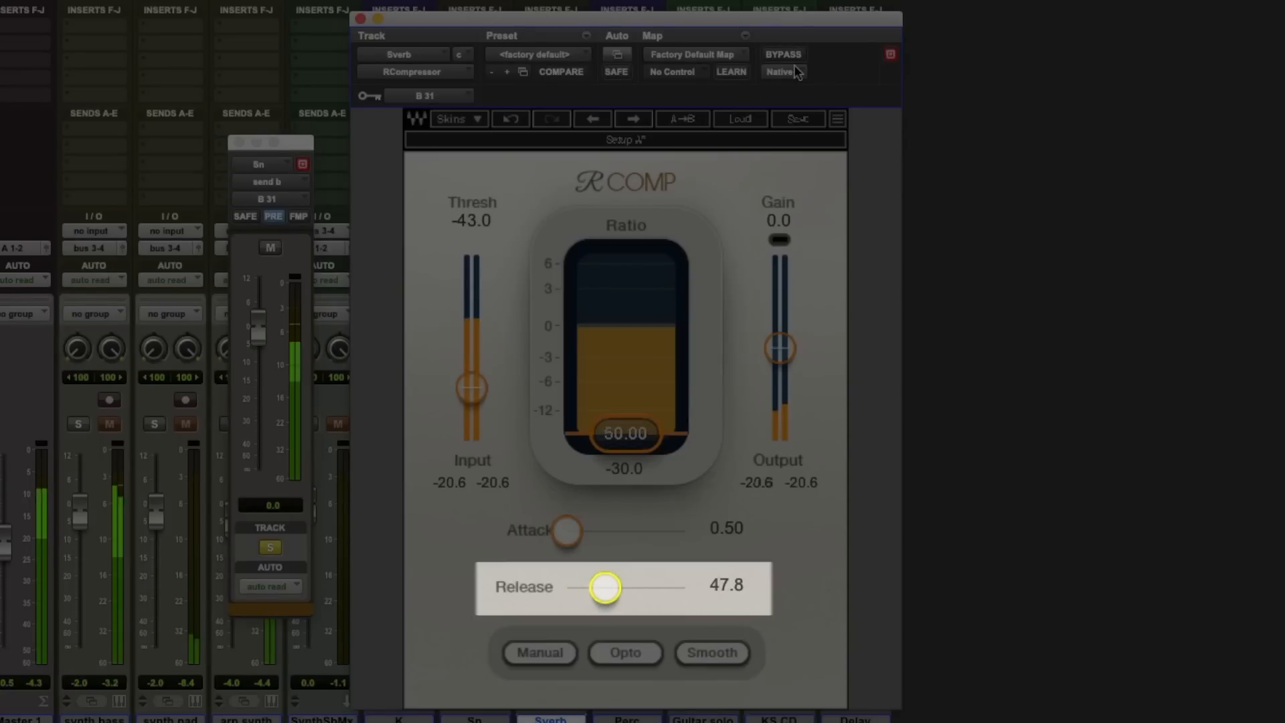
pyautogui.moveTo(605, 593); pyautogui.dragTo(566, 593)
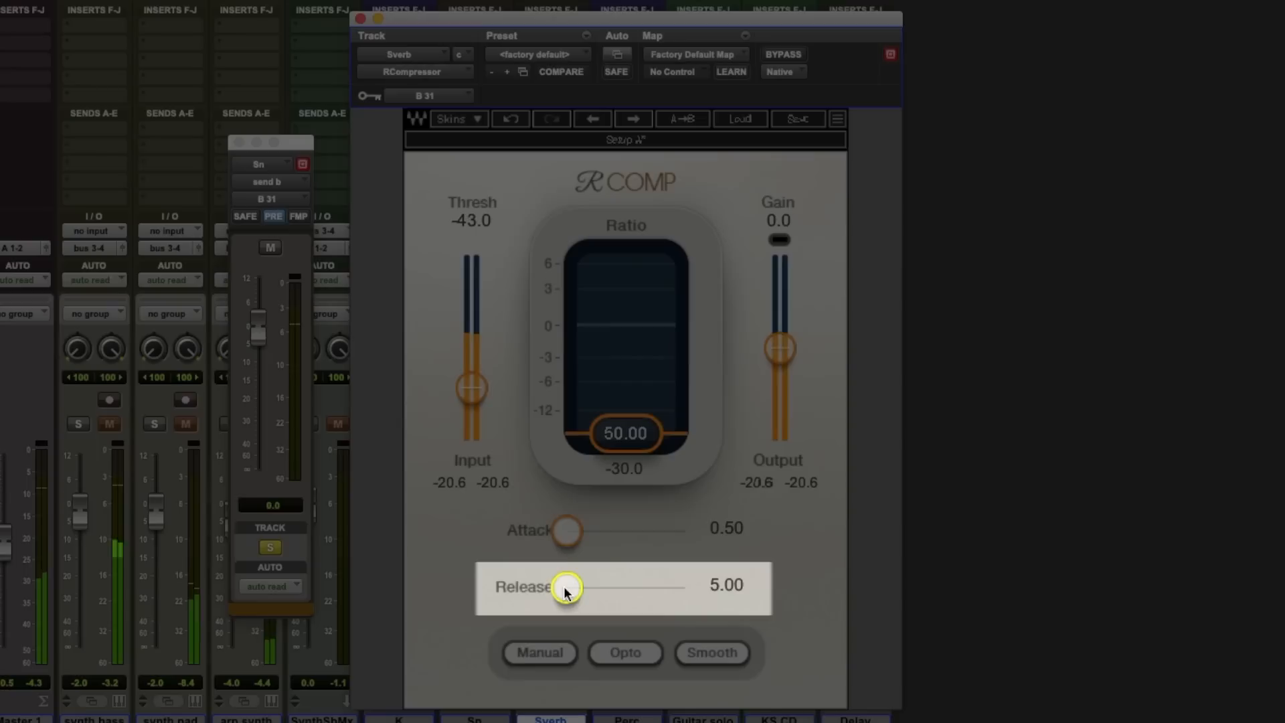
pyautogui.moveTo(571, 539); pyautogui.dragTo(629, 544)
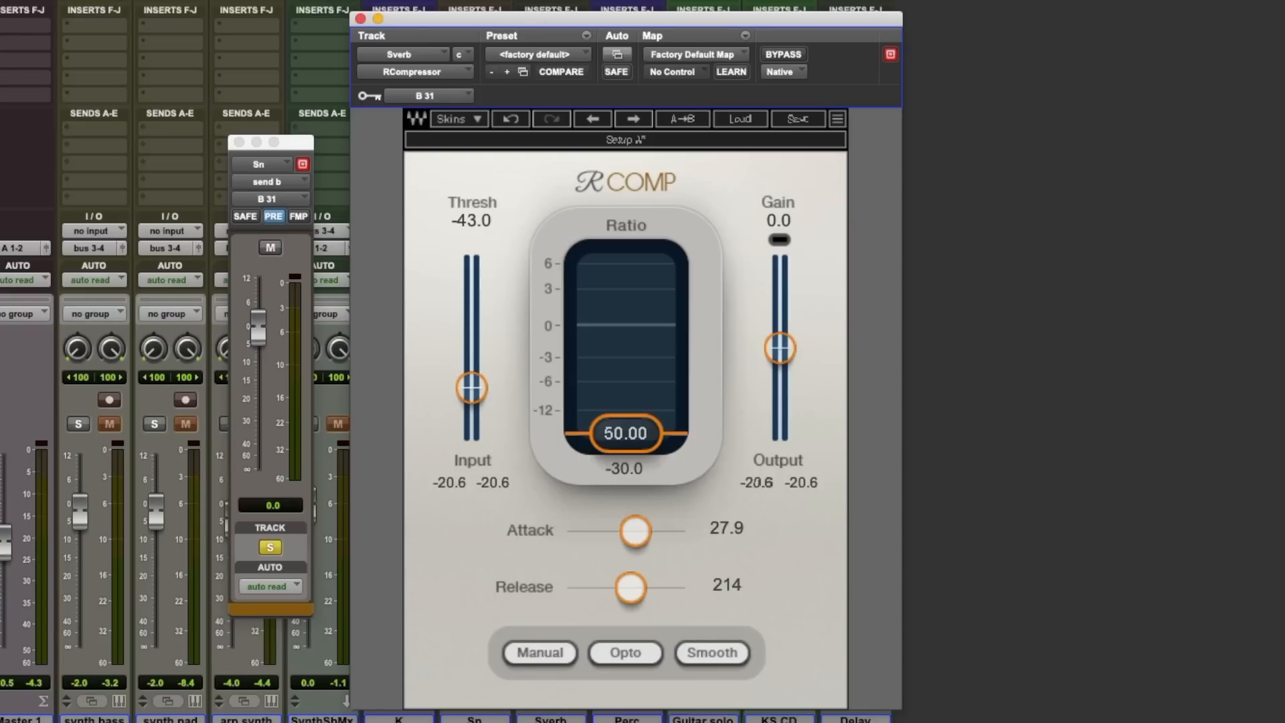
# Play the track while sweeping the Sverb RCompressor's Release up to 543 and down to 5.00
pyautogui.click(547, 18)
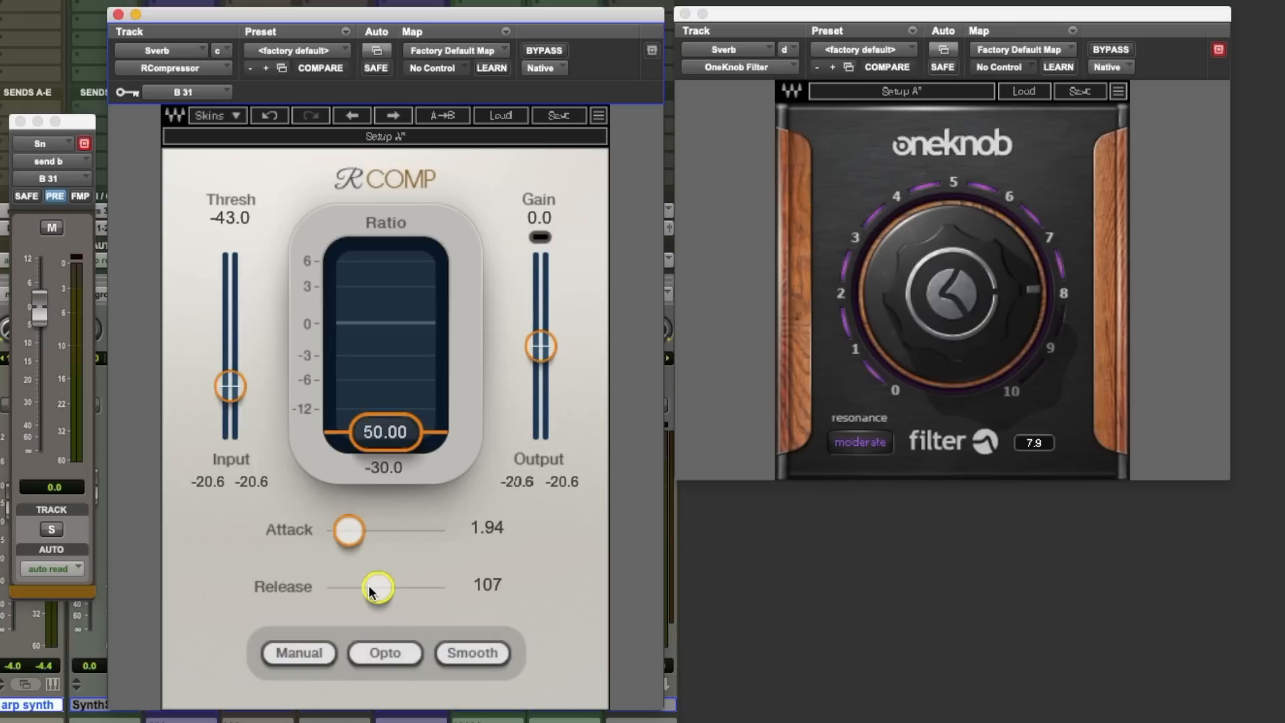
pyautogui.press('space')
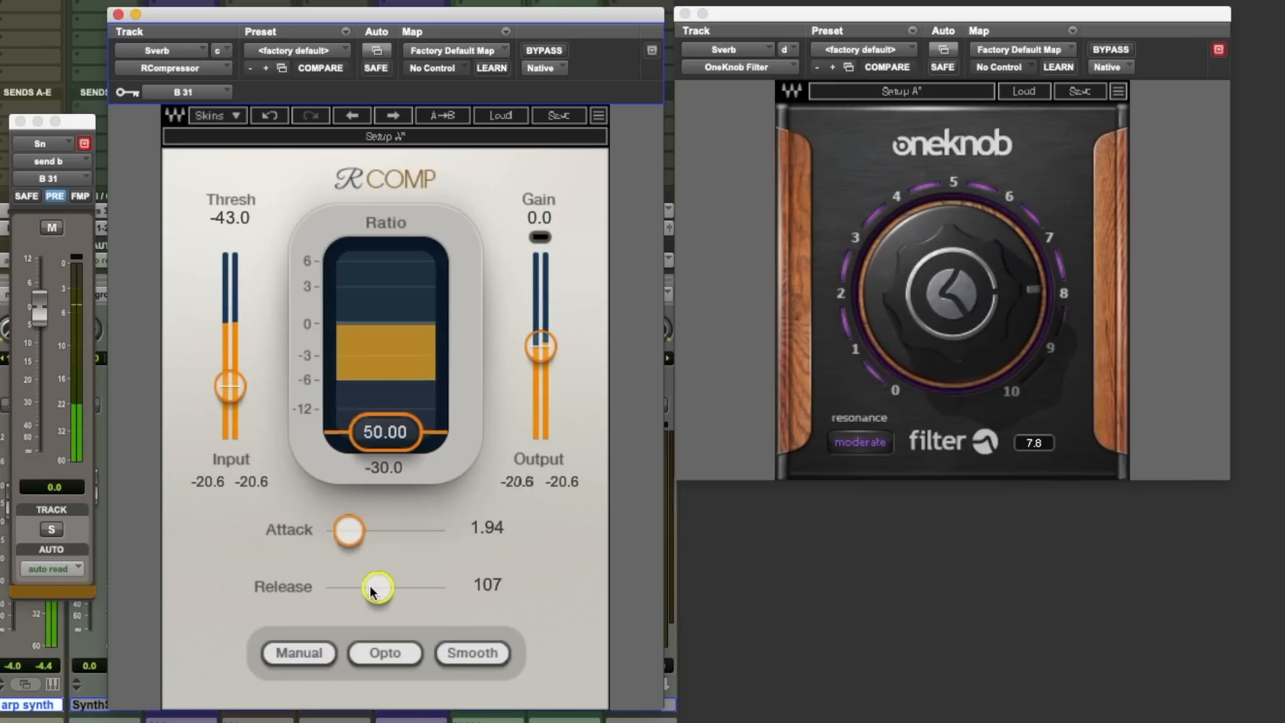
pyautogui.moveTo(373, 592); pyautogui.dragTo(408, 588)
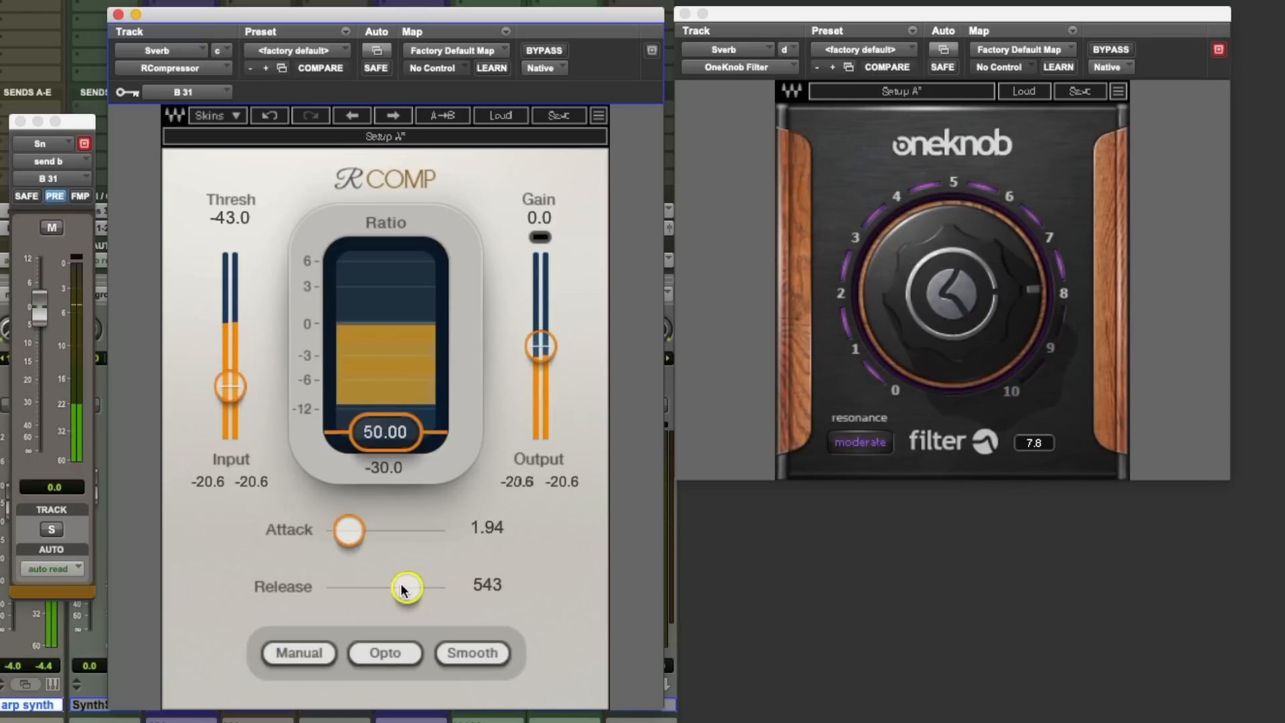
pyautogui.moveTo(405, 587); pyautogui.dragTo(326, 588)
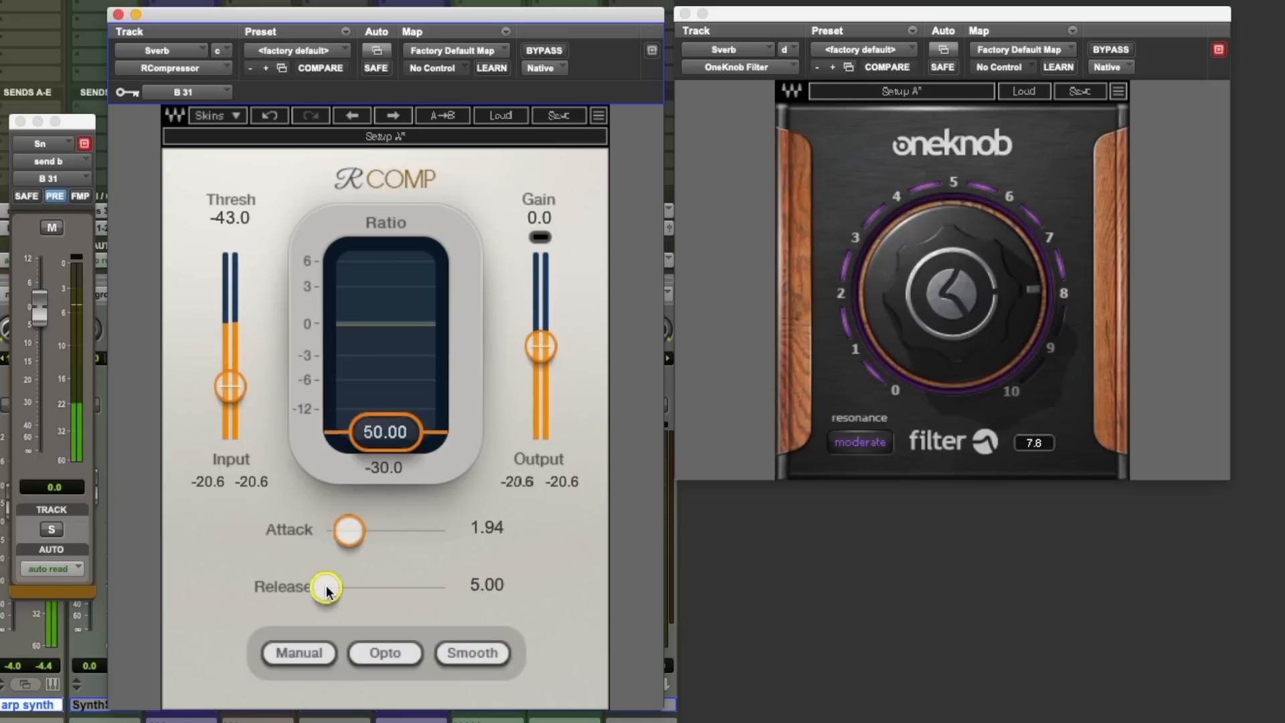
# Set the Sverb RCompressor's Attack to 5.96, Release to 61.7 and Ratio to 9.55, and compare the result against bypass
pyautogui.moveTo(348, 532)
pyautogui.mouseDown()
pyautogui.moveTo(407, 532)
pyautogui.moveTo(368, 532)
pyautogui.mouseUp()
pyautogui.moveTo(330, 590); pyautogui.dragTo(370, 588)
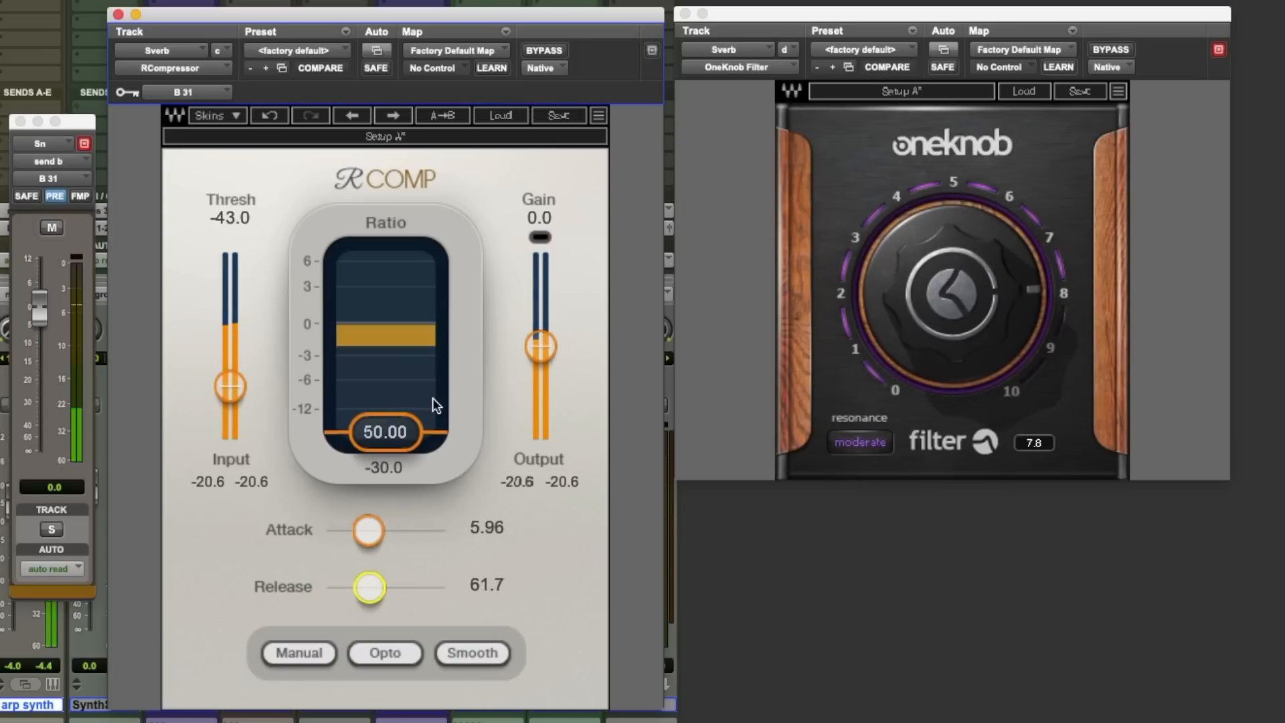
pyautogui.moveTo(384, 436); pyautogui.dragTo(385, 386)
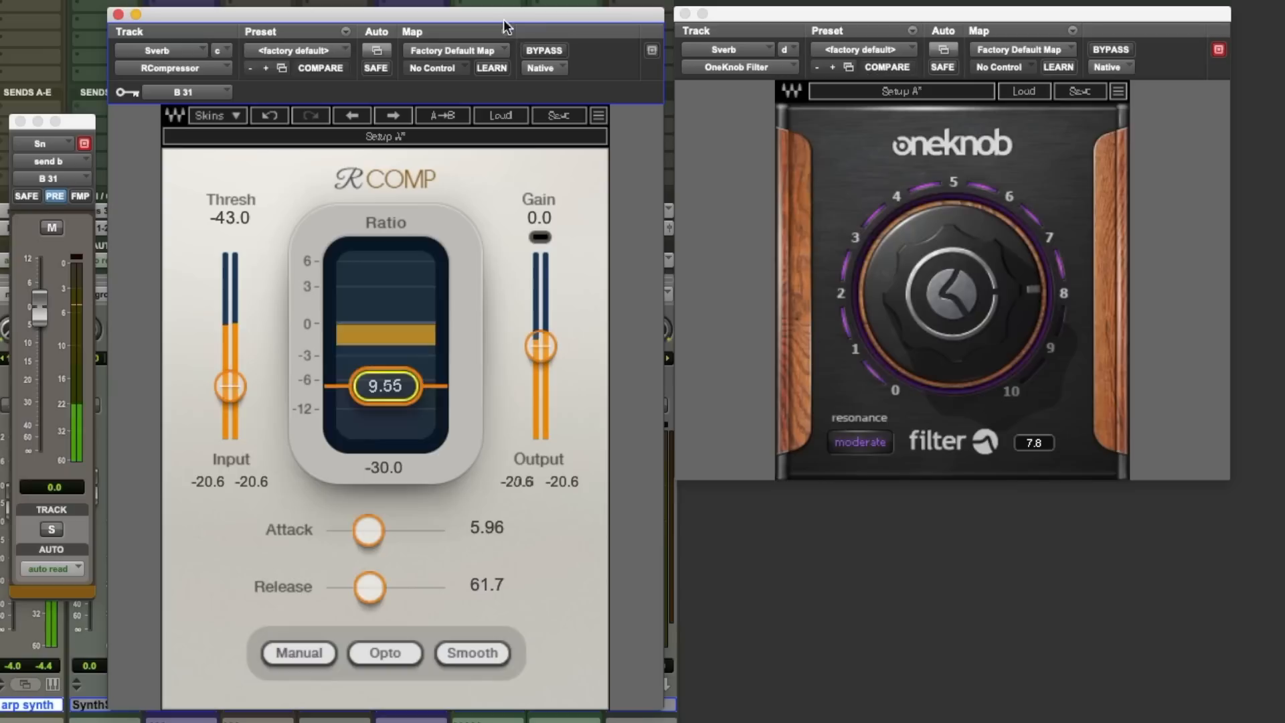
pyautogui.click(536, 50)
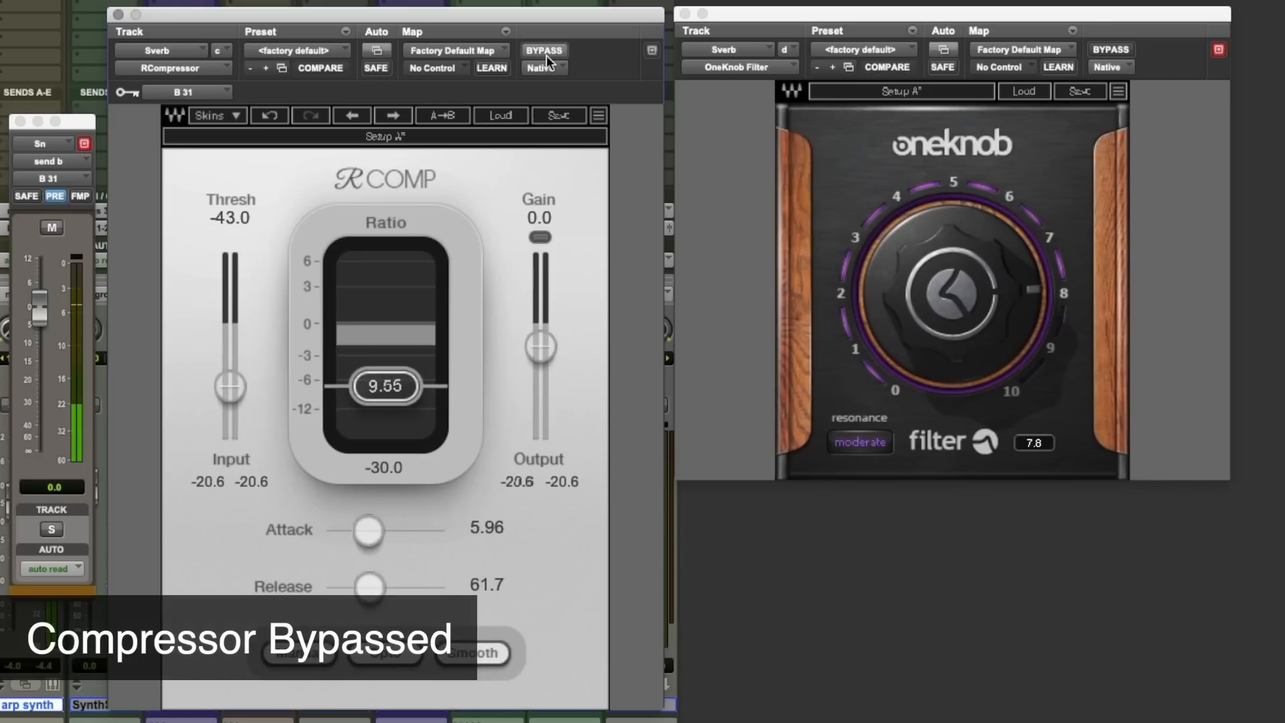
pyautogui.click(546, 55)
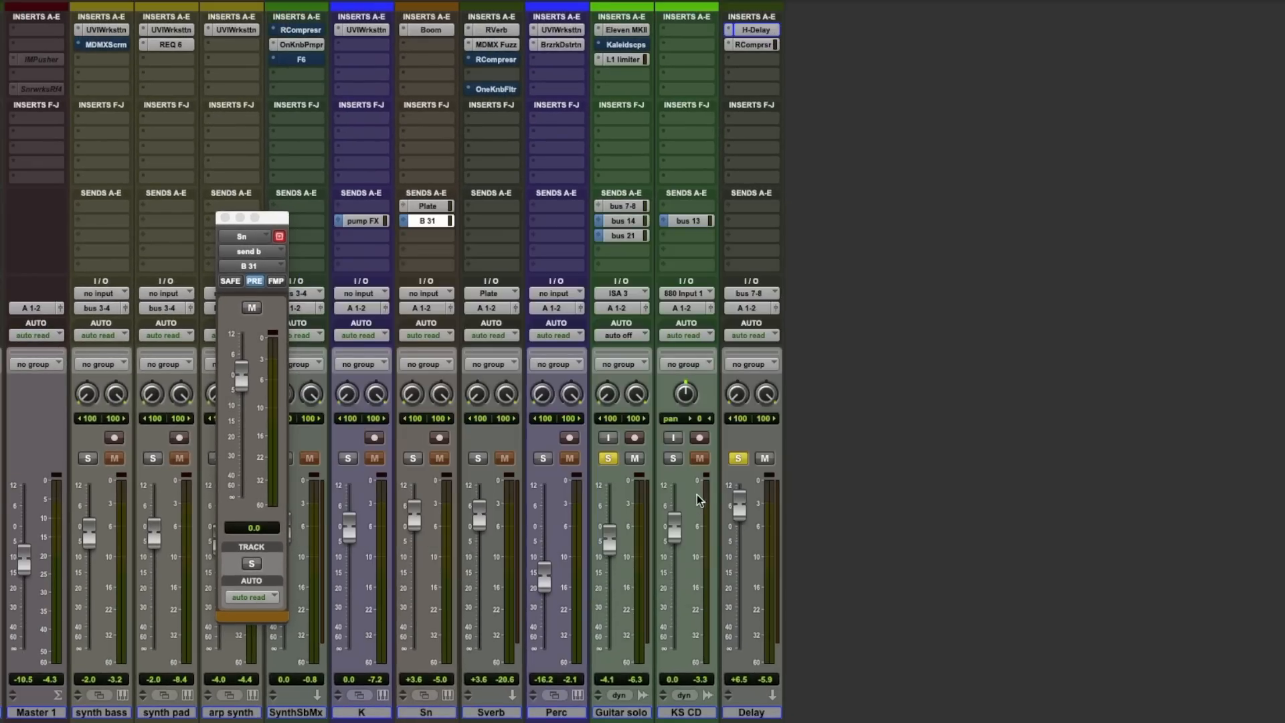
# Inspect the H-Delay and the RCompressor keyed from bus 14 on the Delay track, showing both plug-ins side by side
pyautogui.click(753, 30)
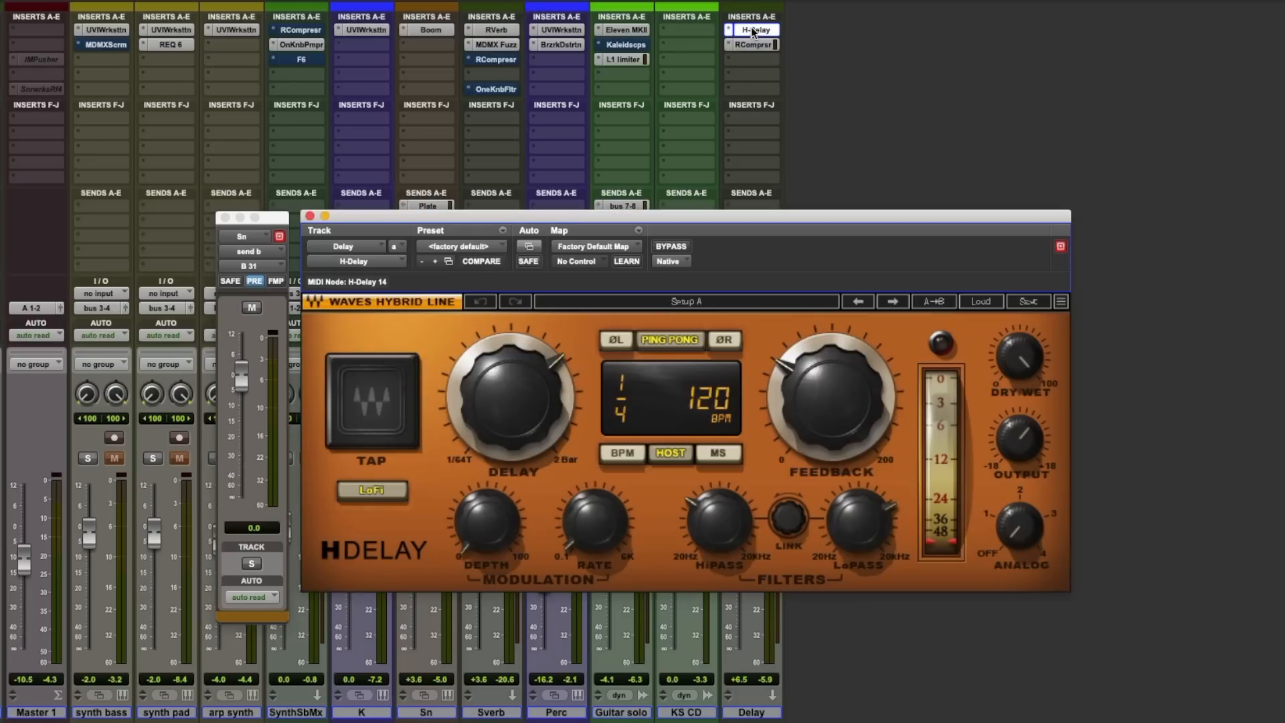
pyautogui.click(752, 45)
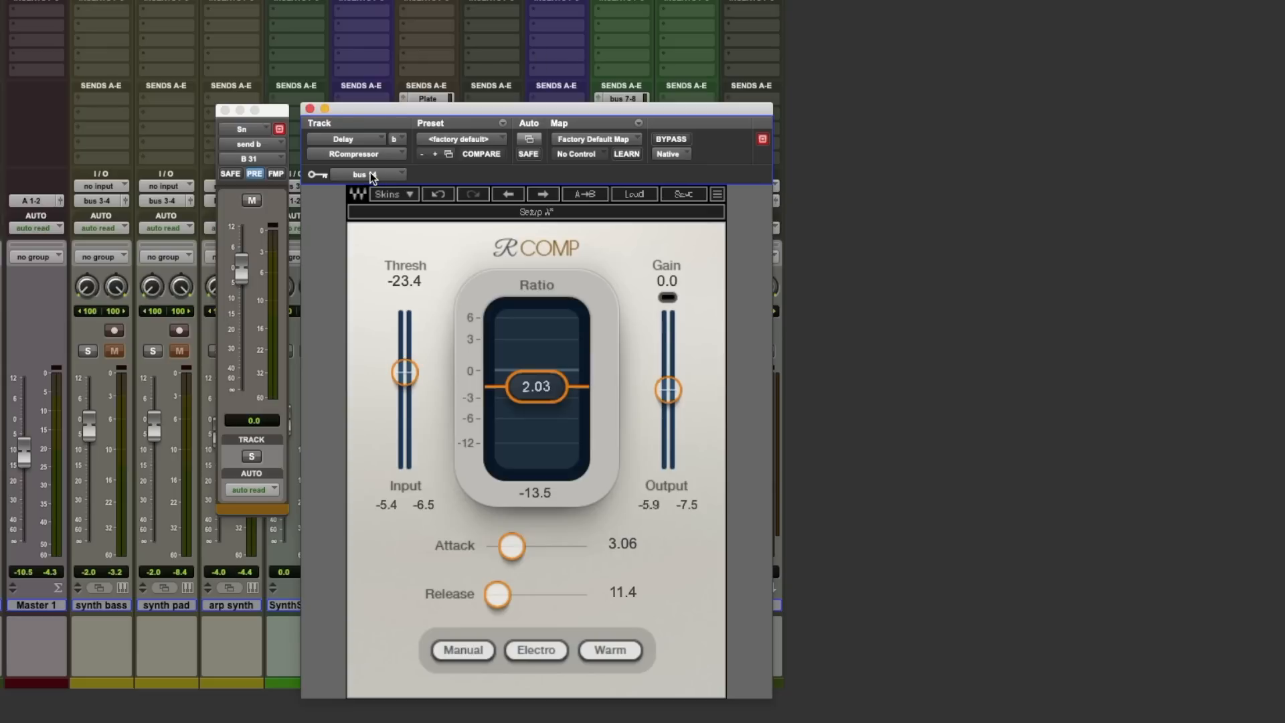
pyautogui.click(310, 108)
pyautogui.click(614, 216)
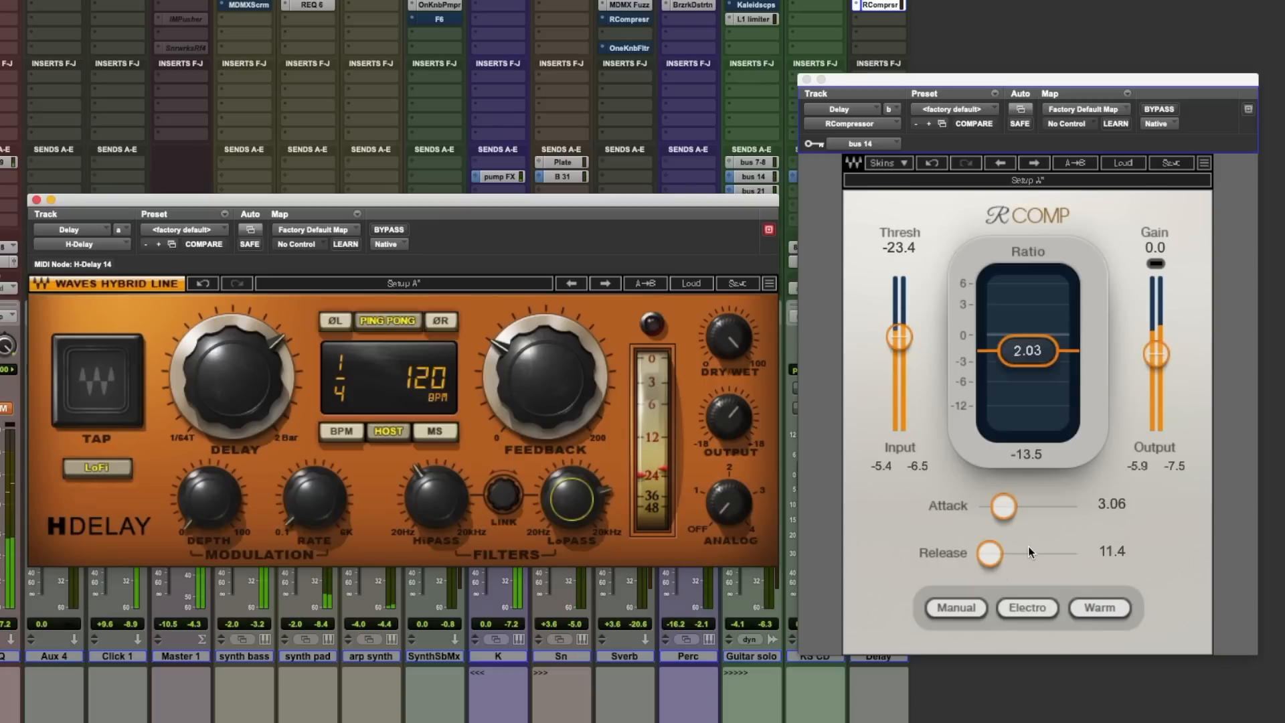
# Sweep the Delay track RCompressor's Release down to 5.00 and up to 669, and close the plug-in windows
pyautogui.moveTo(1018, 553); pyautogui.dragTo(978, 558)
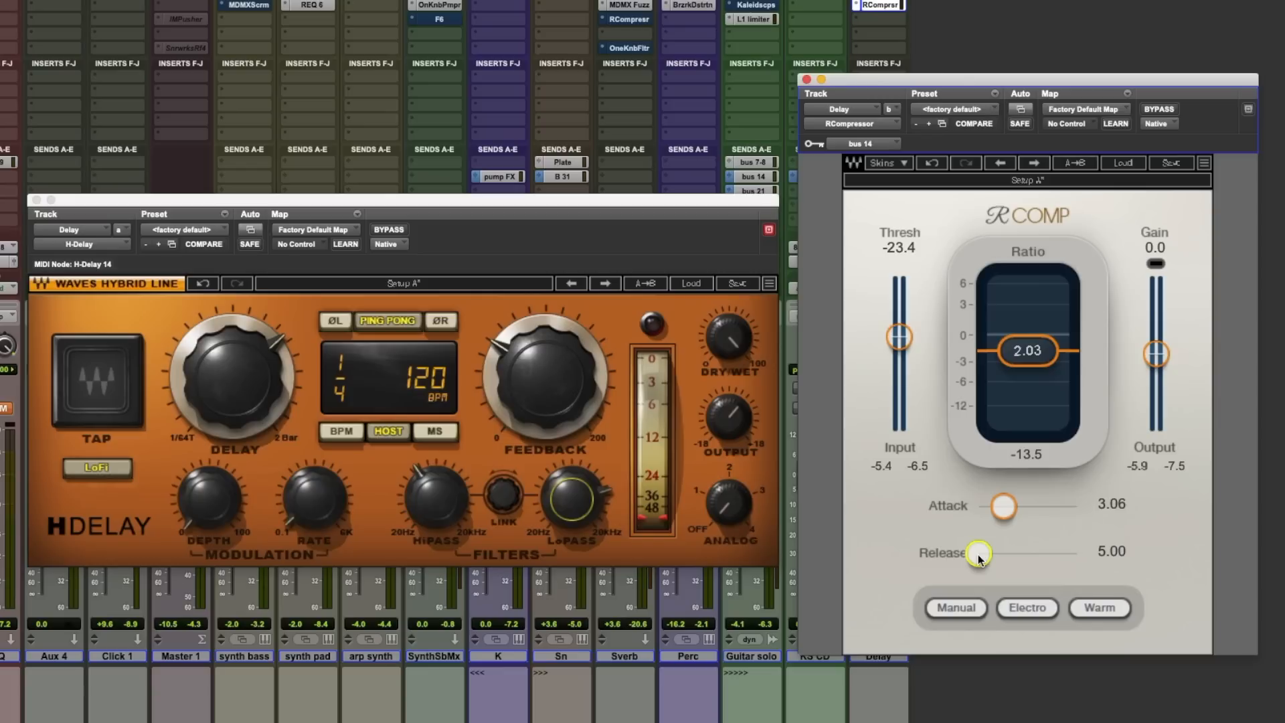
pyautogui.moveTo(979, 557); pyautogui.dragTo(1049, 554)
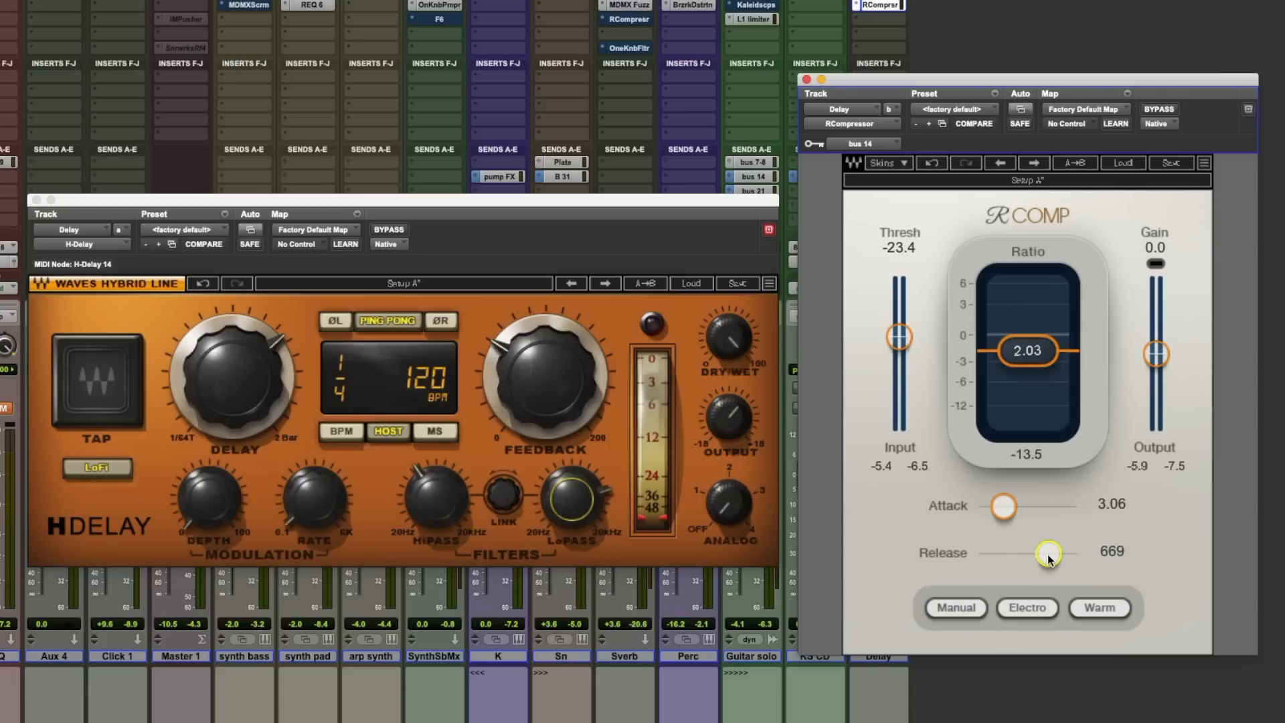
pyautogui.moveTo(1049, 560); pyautogui.dragTo(1049, 561)
pyautogui.keyDown('alt'); pyautogui.click(807, 79); pyautogui.keyUp('alt')
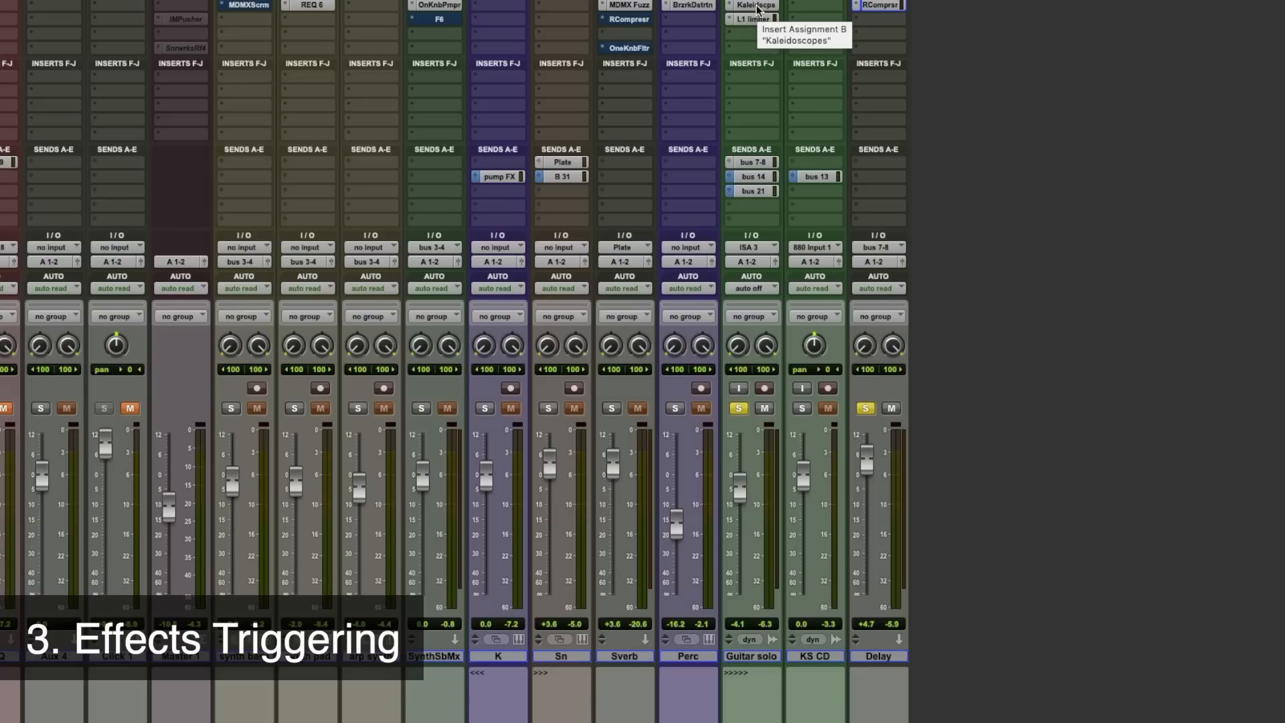
# Inspect the Kaleidoscopes plug-in on the Guitar solo track and the KS CD track's bus 13 send that feeds its sidechain
pyautogui.click(758, 7)
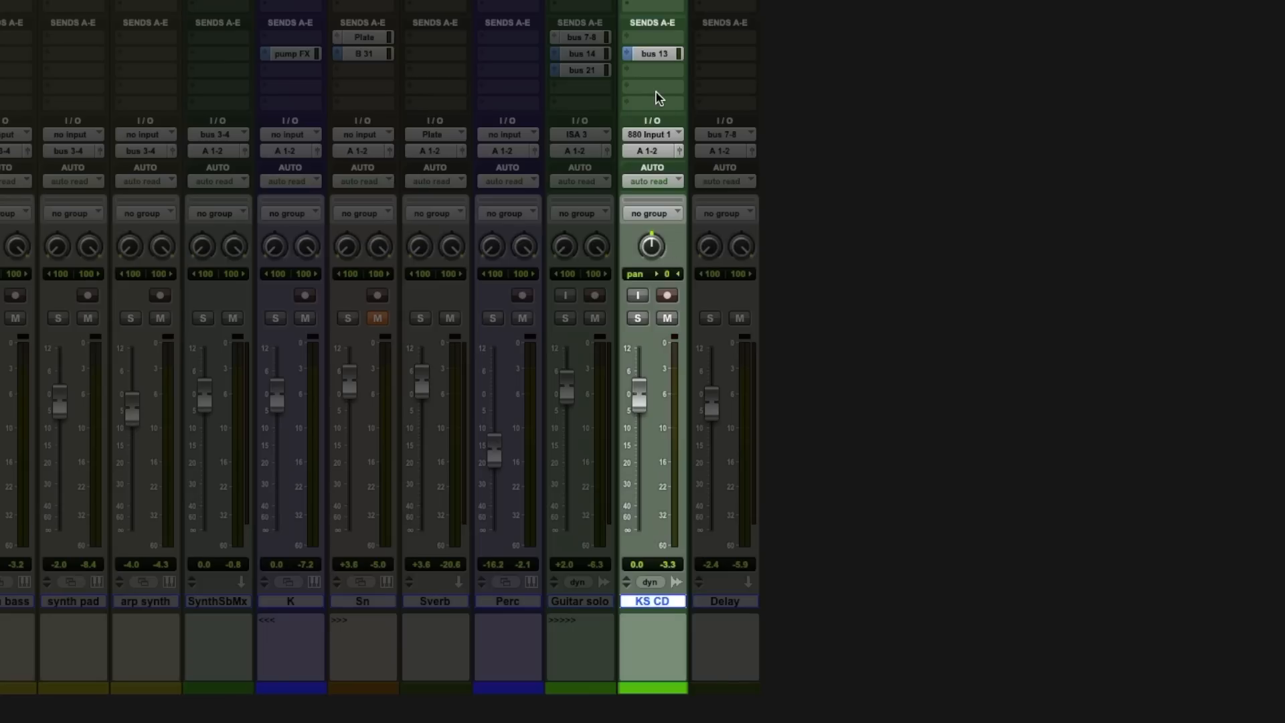
pyautogui.click(654, 54)
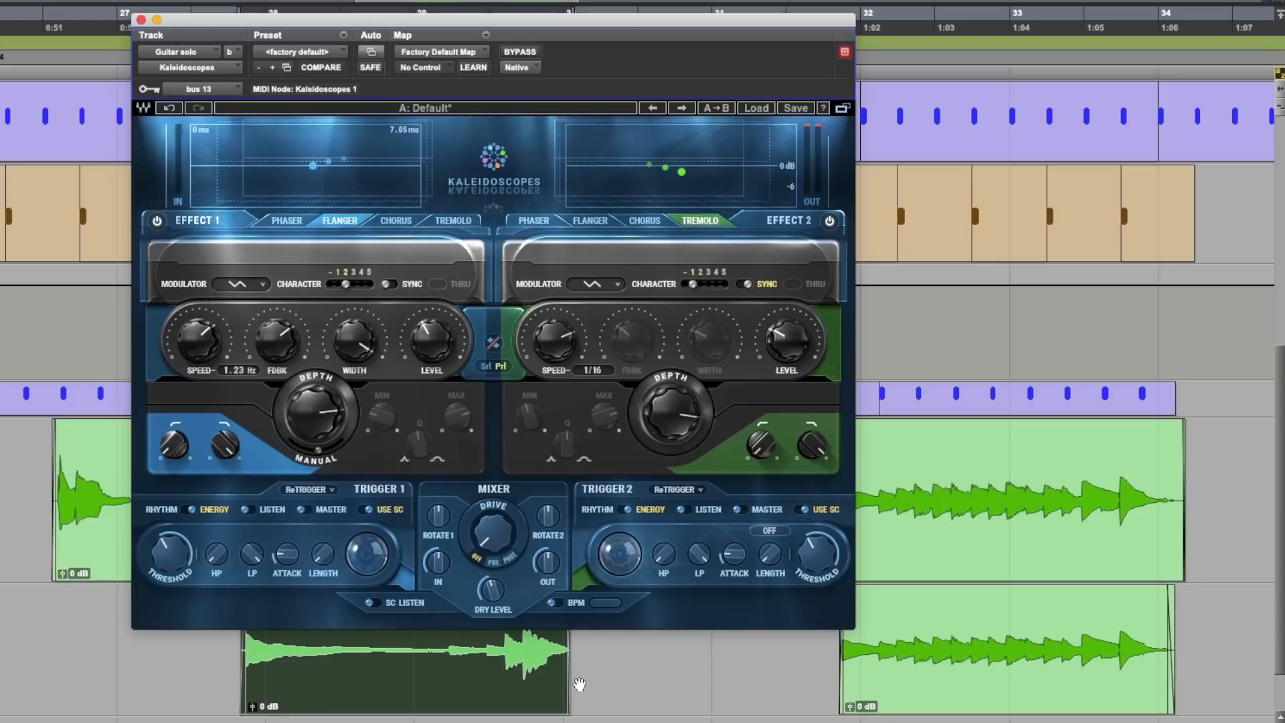
pyautogui.click(579, 684)
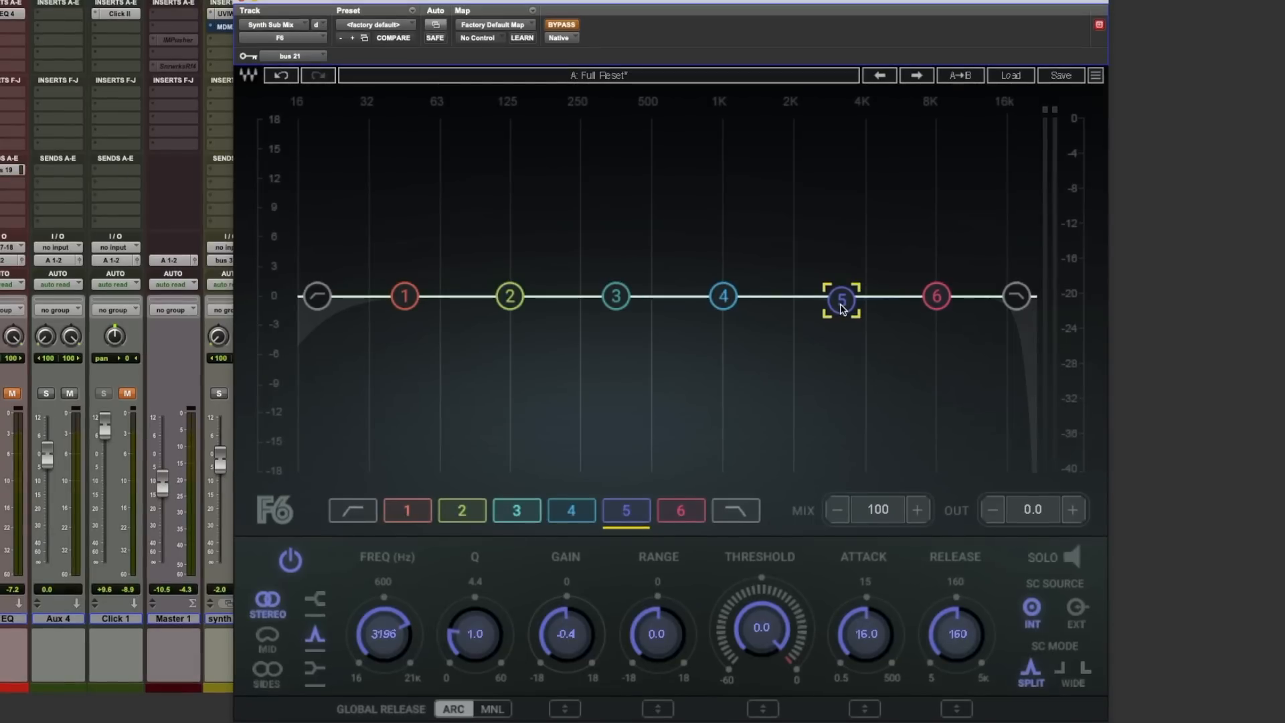
# Try static cuts with band 5 of the Synth Sub Mix's F6 around 3 kHz, down to -11.3 dB, and raise it back towards zero
pyautogui.moveTo(834, 302); pyautogui.dragTo(843, 330)
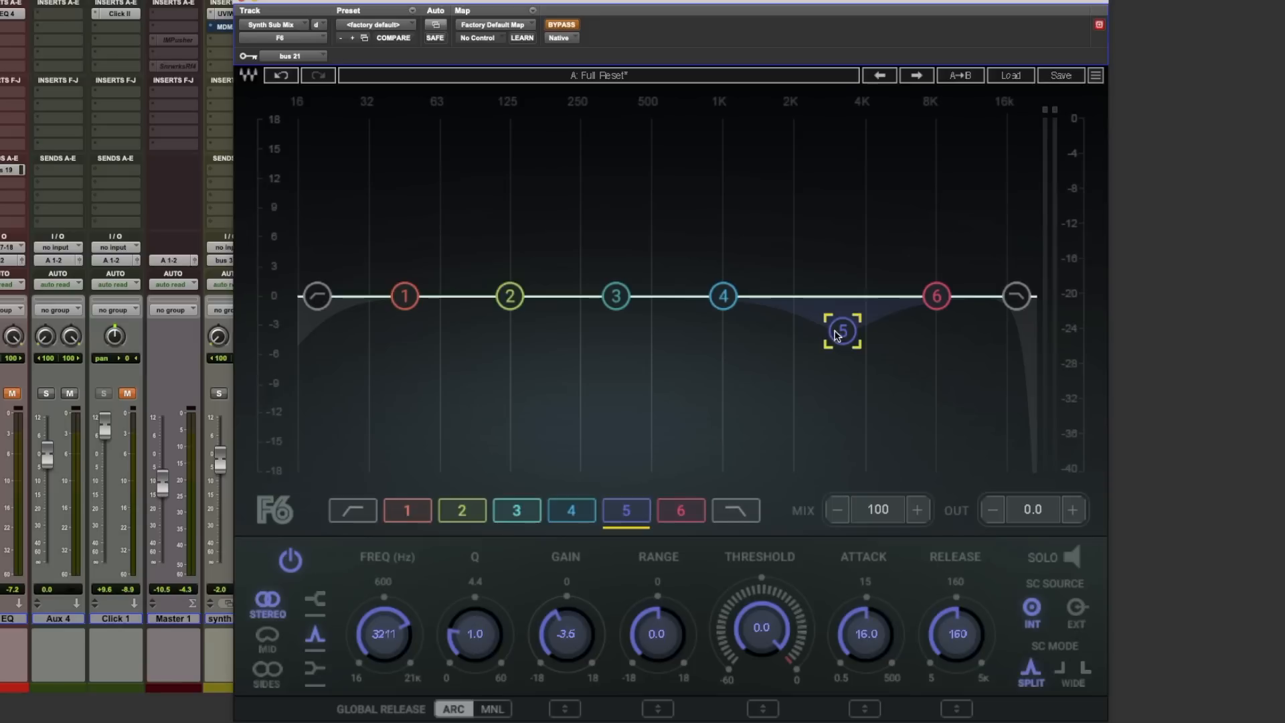
pyautogui.moveTo(834, 335); pyautogui.dragTo(834, 410)
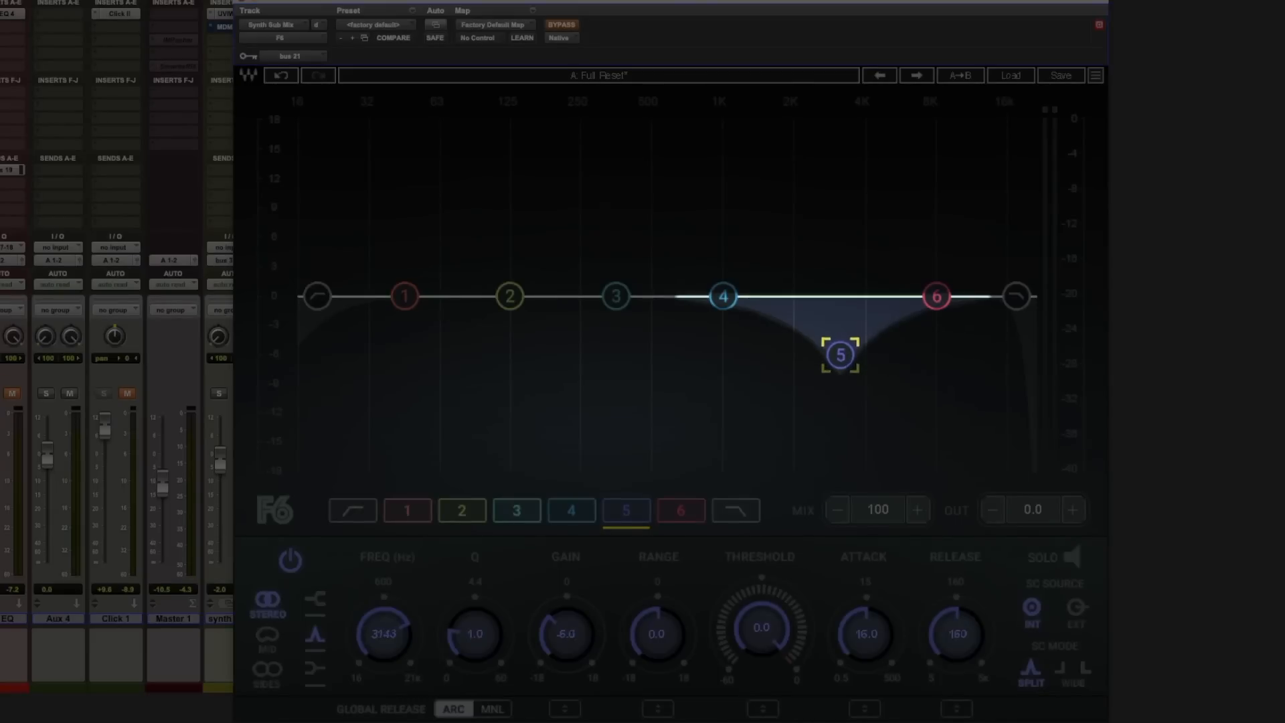
pyautogui.moveTo(854, 353); pyautogui.dragTo(851, 355)
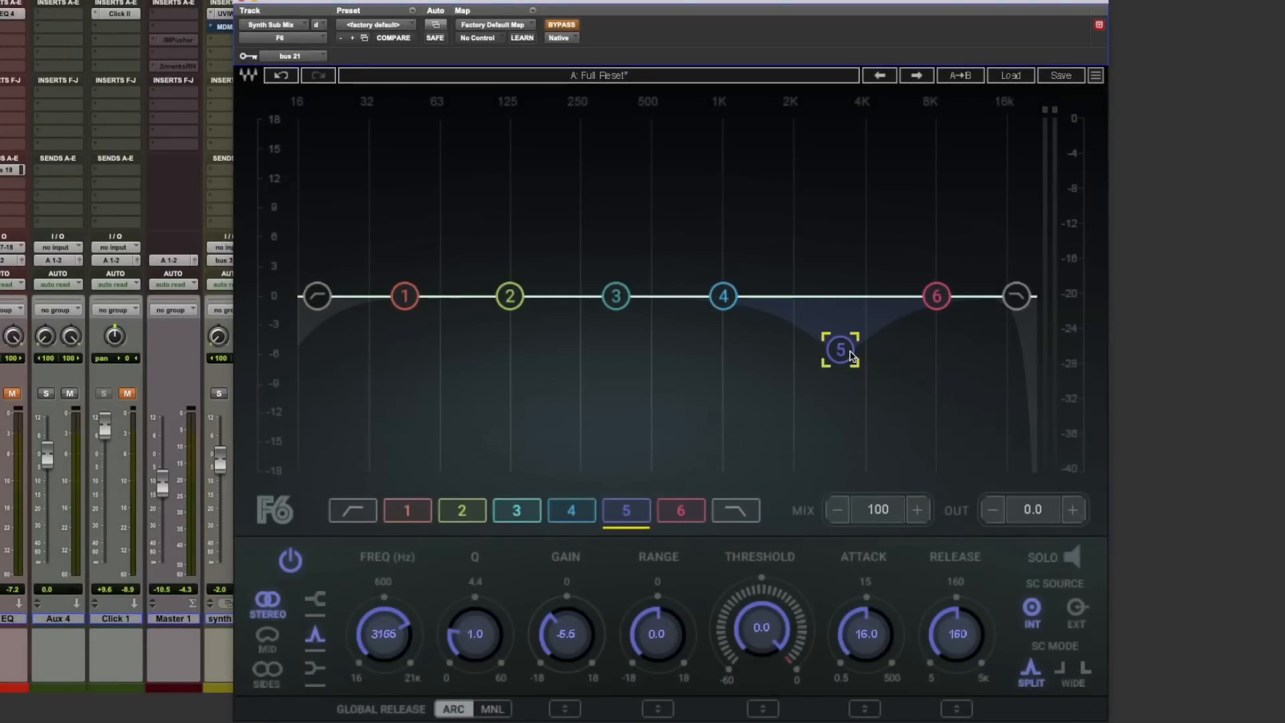
pyautogui.moveTo(852, 355); pyautogui.dragTo(830, 403)
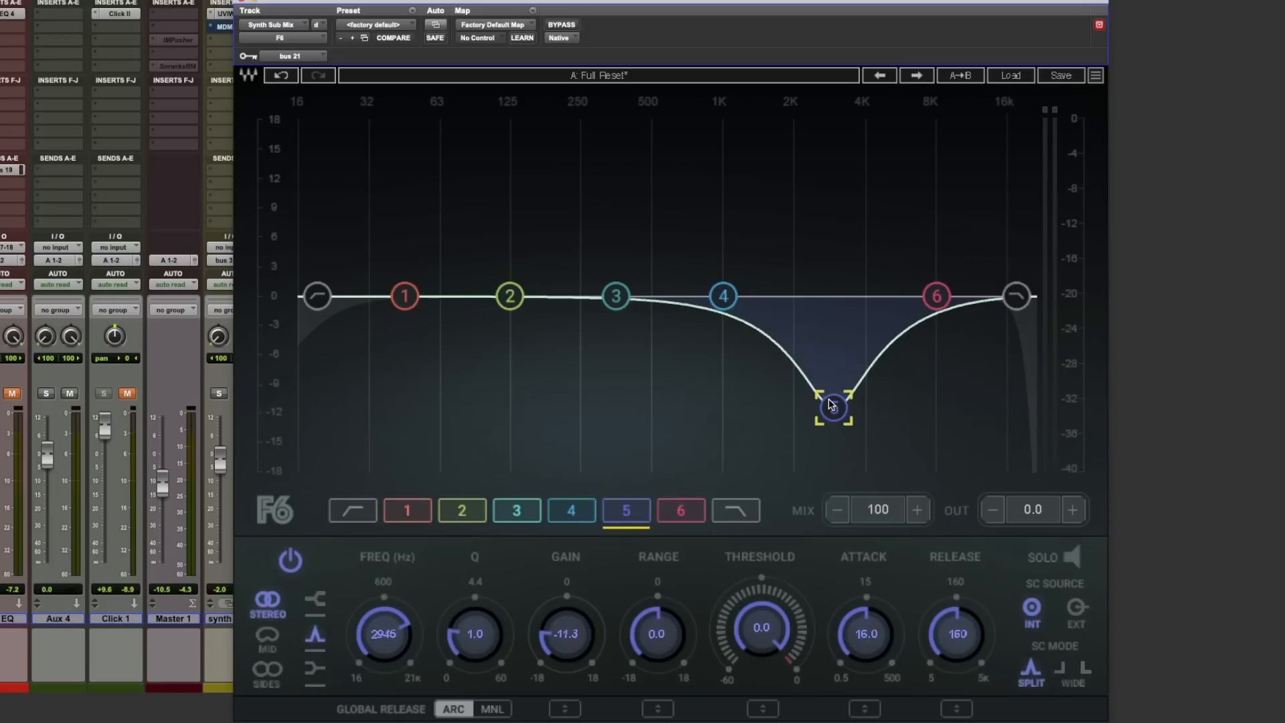
pyautogui.moveTo(830, 403); pyautogui.dragTo(835, 306)
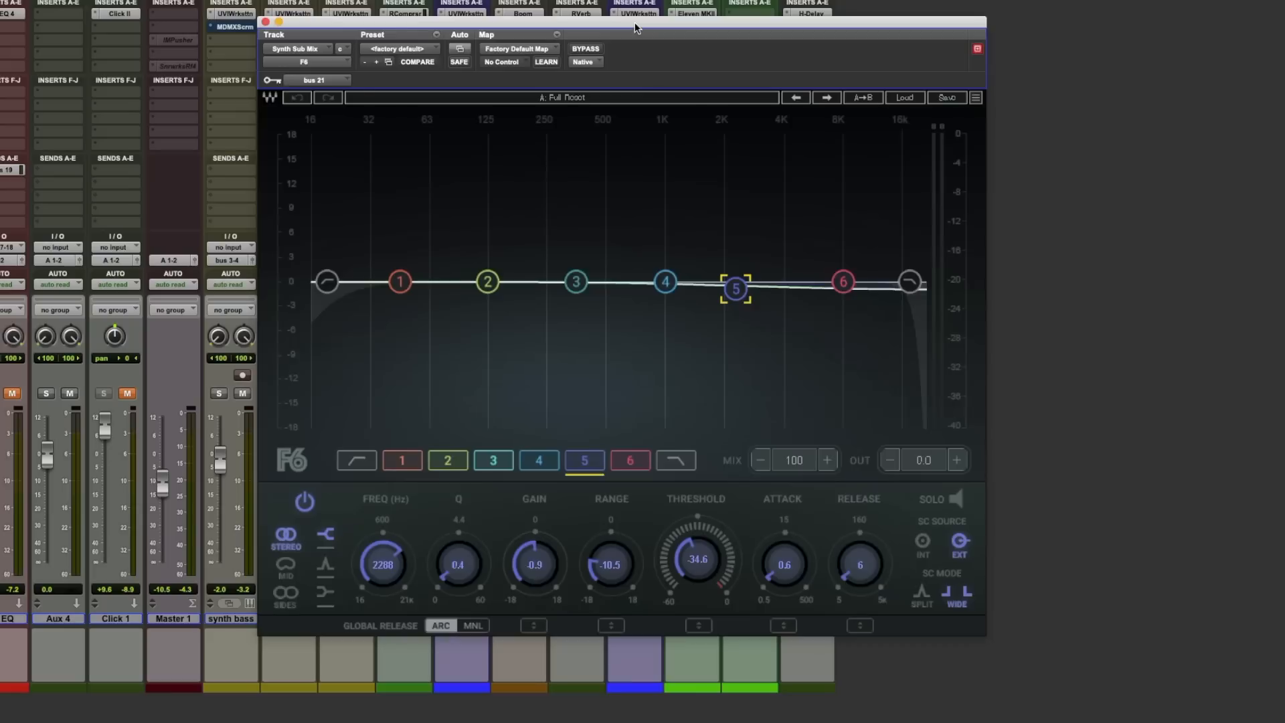
# Examine band 5 of the F6 keyed from bus 21 on the Synth Sub Mix, and the Guitar solo track's bus 21 send
pyautogui.click(737, 296)
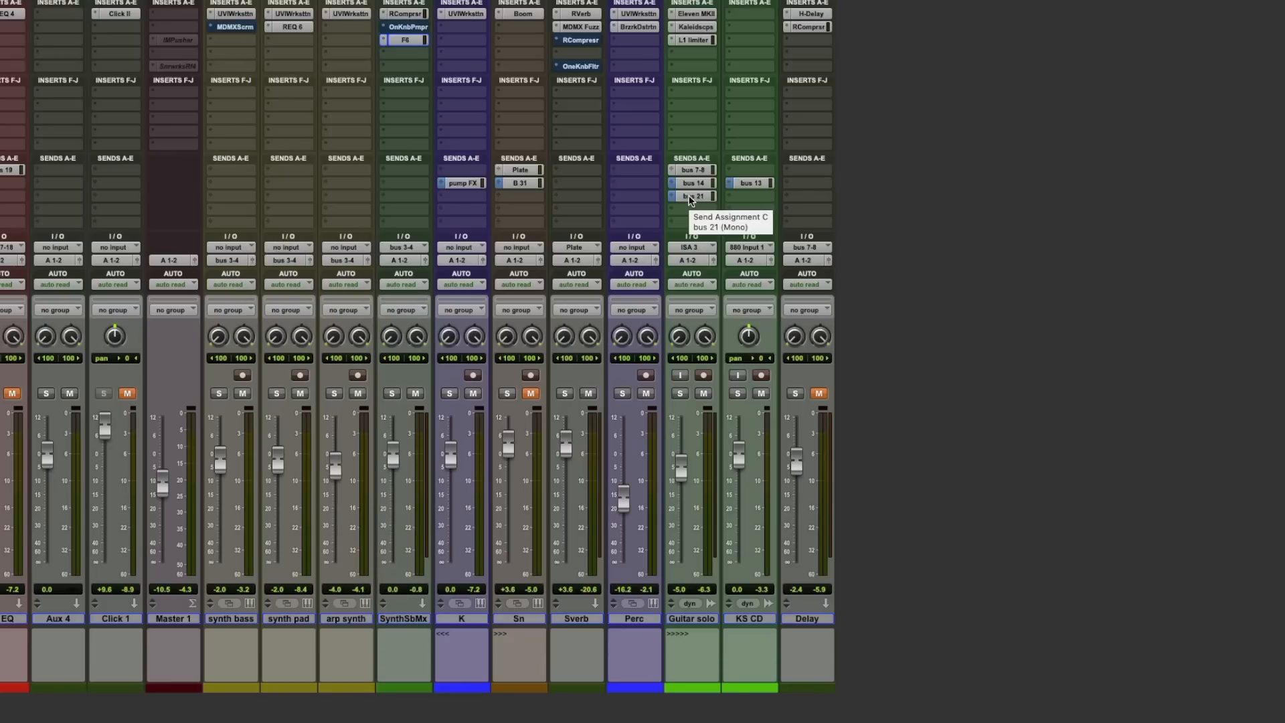
pyautogui.click(692, 198)
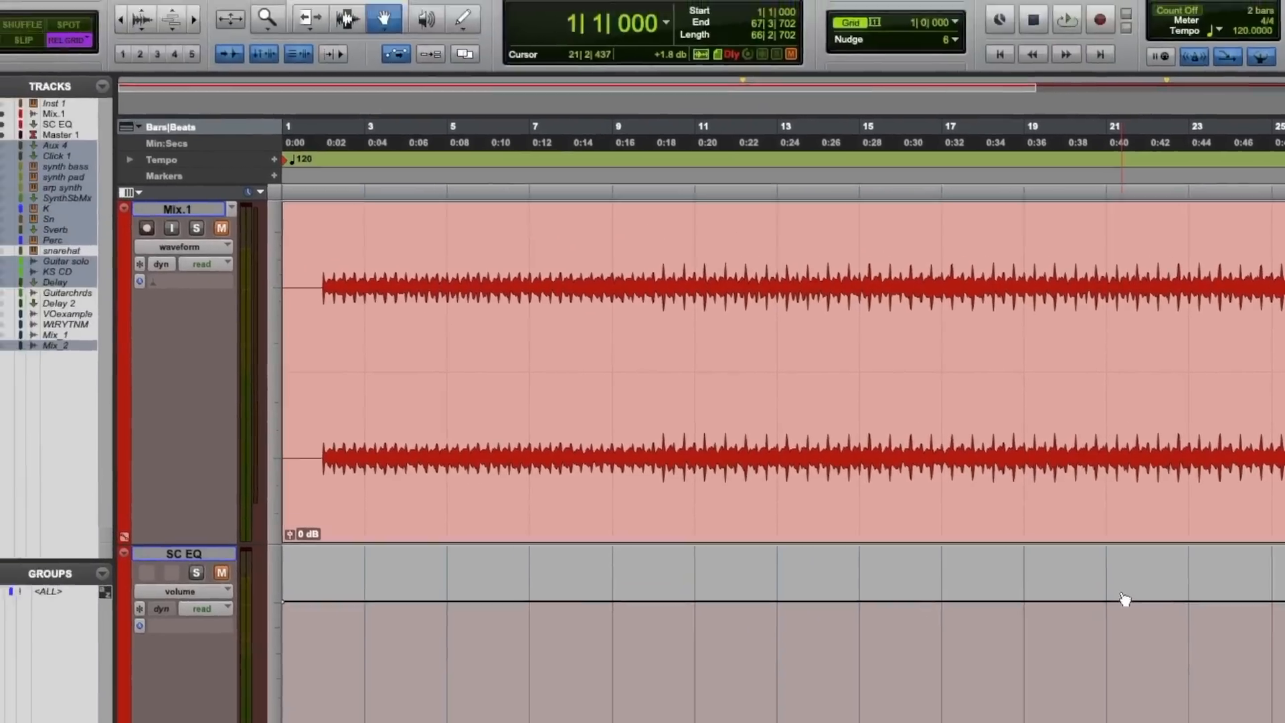
# Show the mixer and open the SSLComp plug-in on the Mix.1 track
pyautogui.press('super+equal')
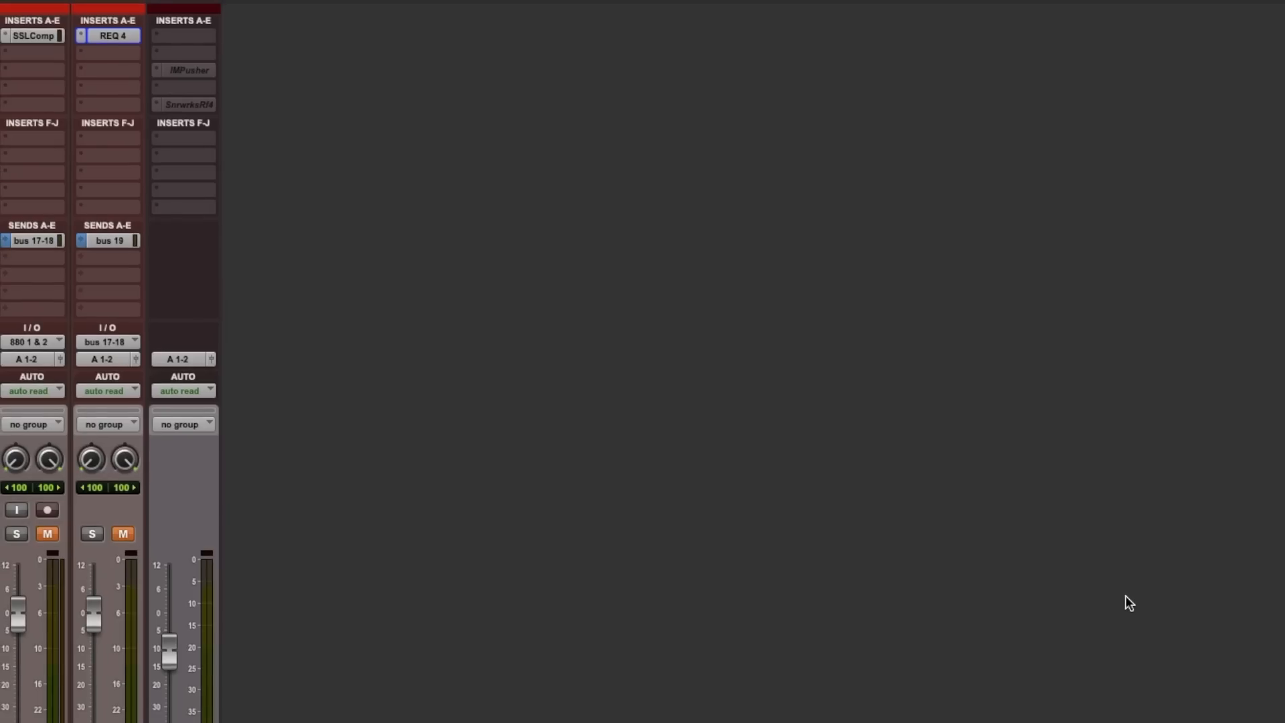
pyautogui.click(41, 35)
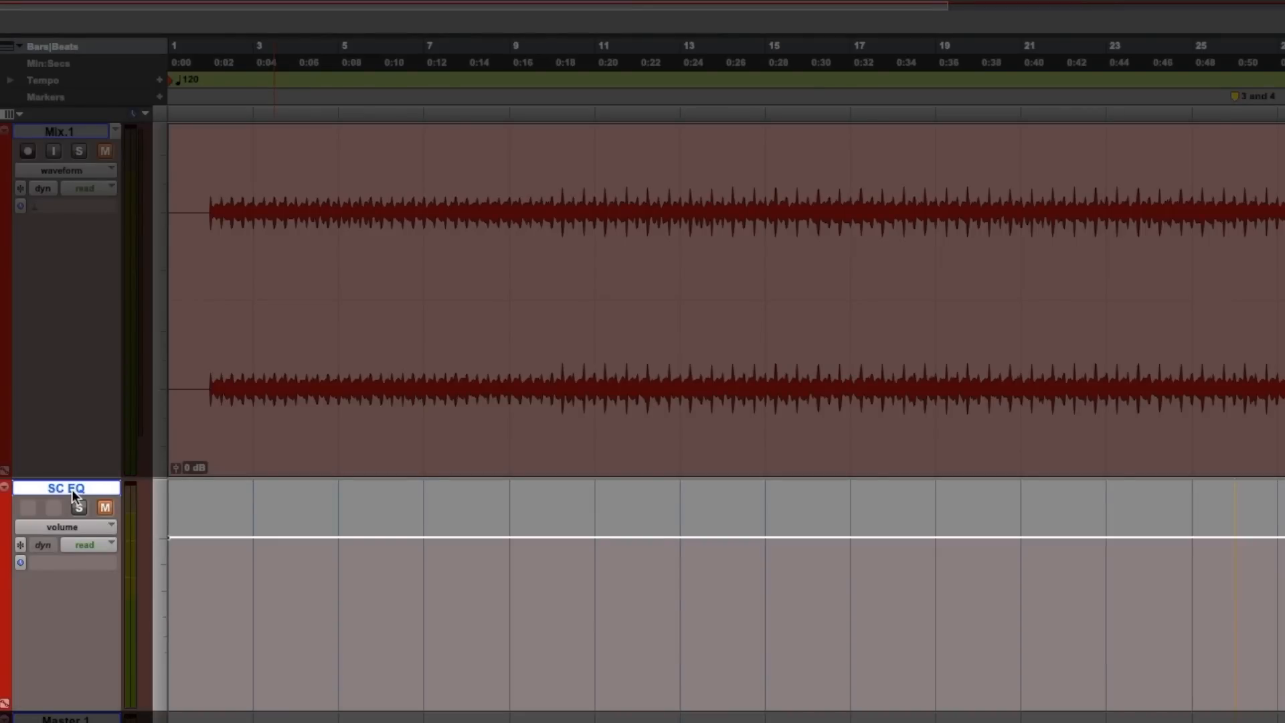
# Rename the SC EQ track as SC Filter and open its REQ 4 plug-in
pyautogui.doubleClick(71, 488)
pyautogui.write('SC Filter')
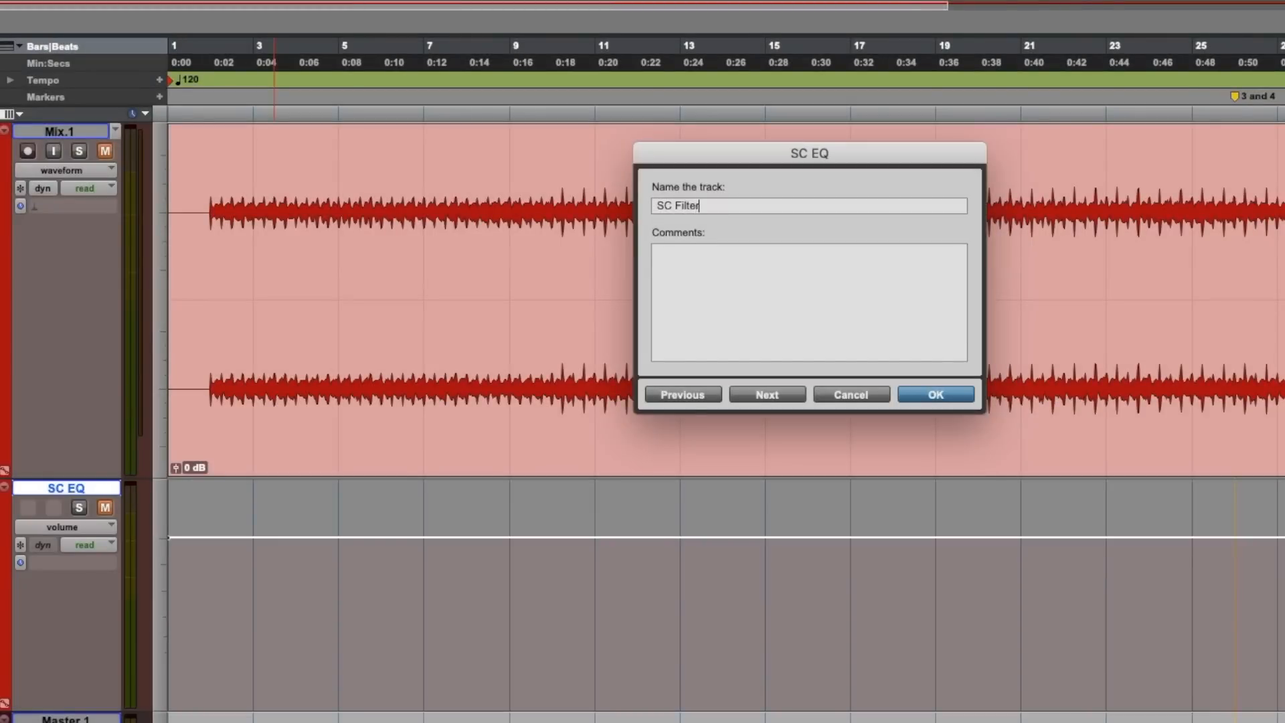
pyautogui.press('Return')
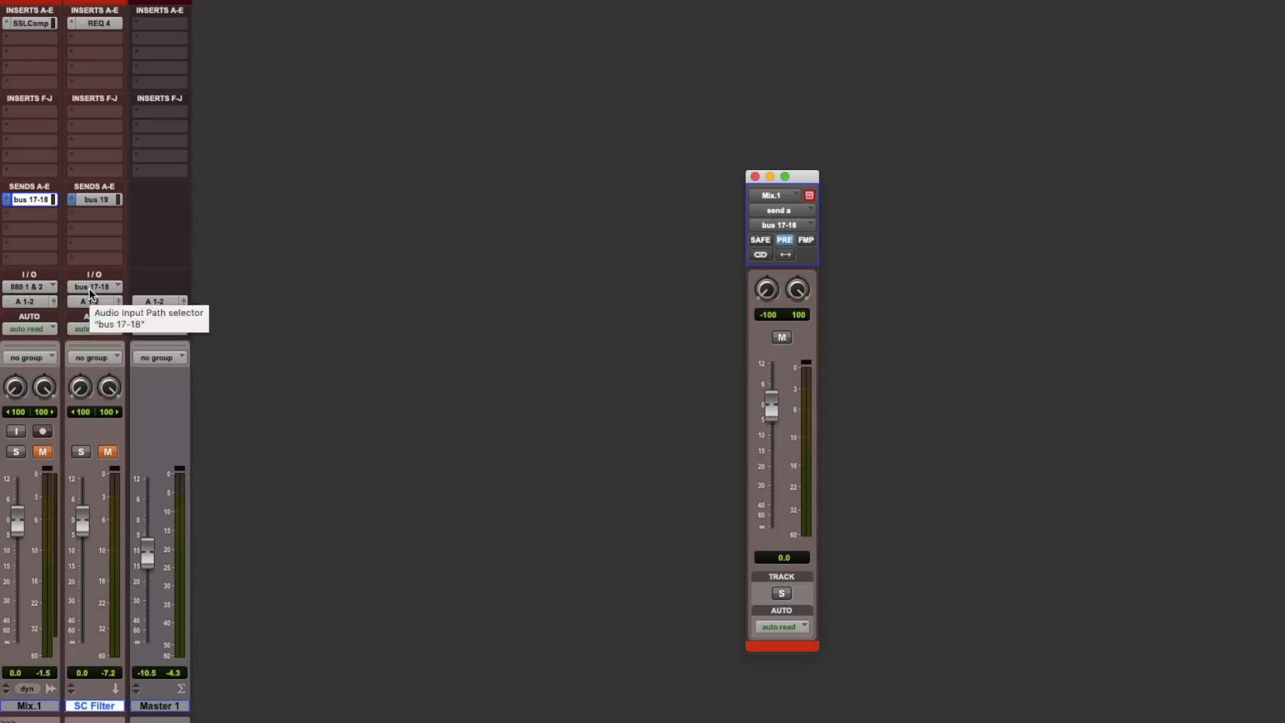
pyautogui.click(96, 24)
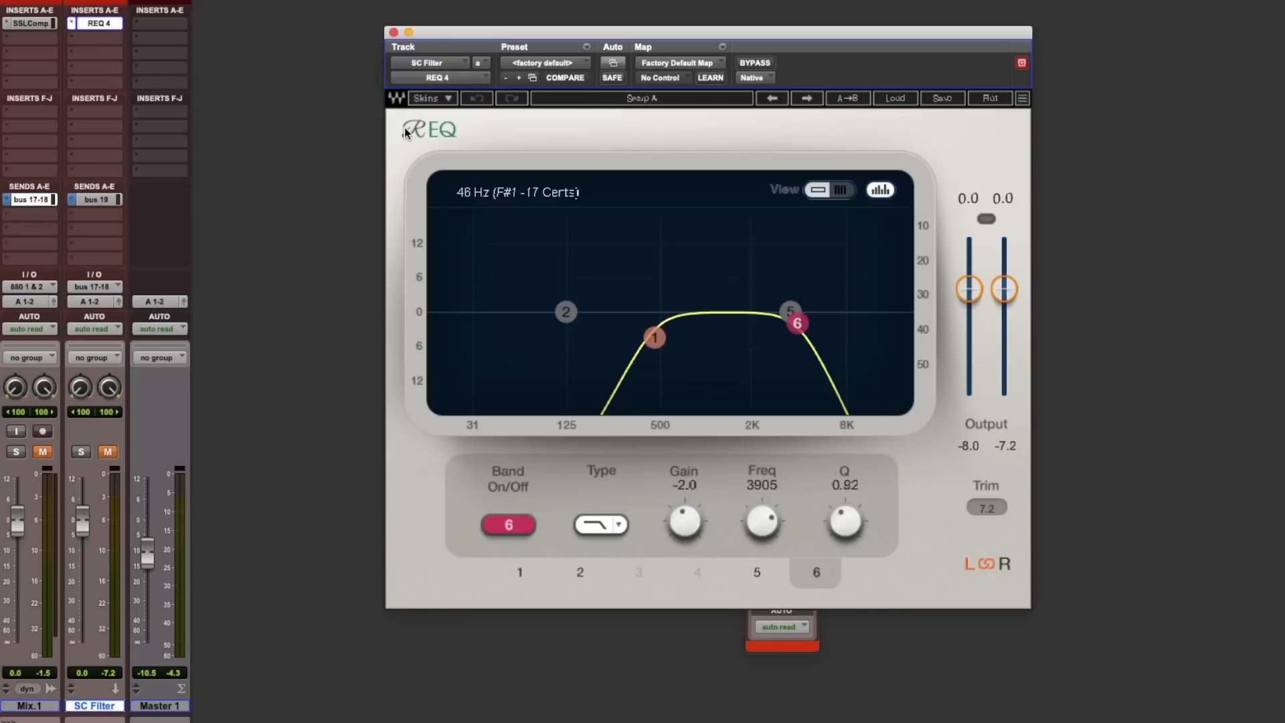
# Move the REQ 4's band 1 high-pass to 294 Hz and band 6 low-pass to 4544 Hz, and open Mix.1's SSLComp alongside
pyautogui.moveTo(654, 337); pyautogui.dragTo(624, 337)
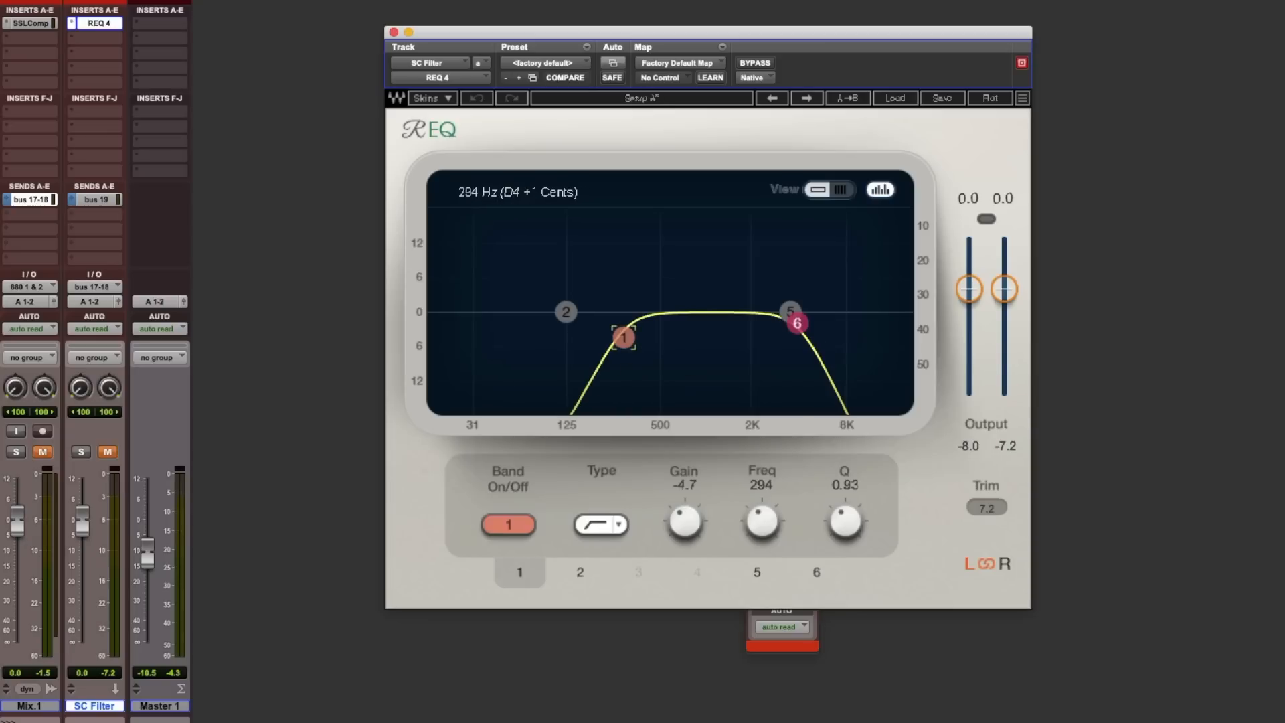
pyautogui.moveTo(797, 324); pyautogui.dragTo(807, 323)
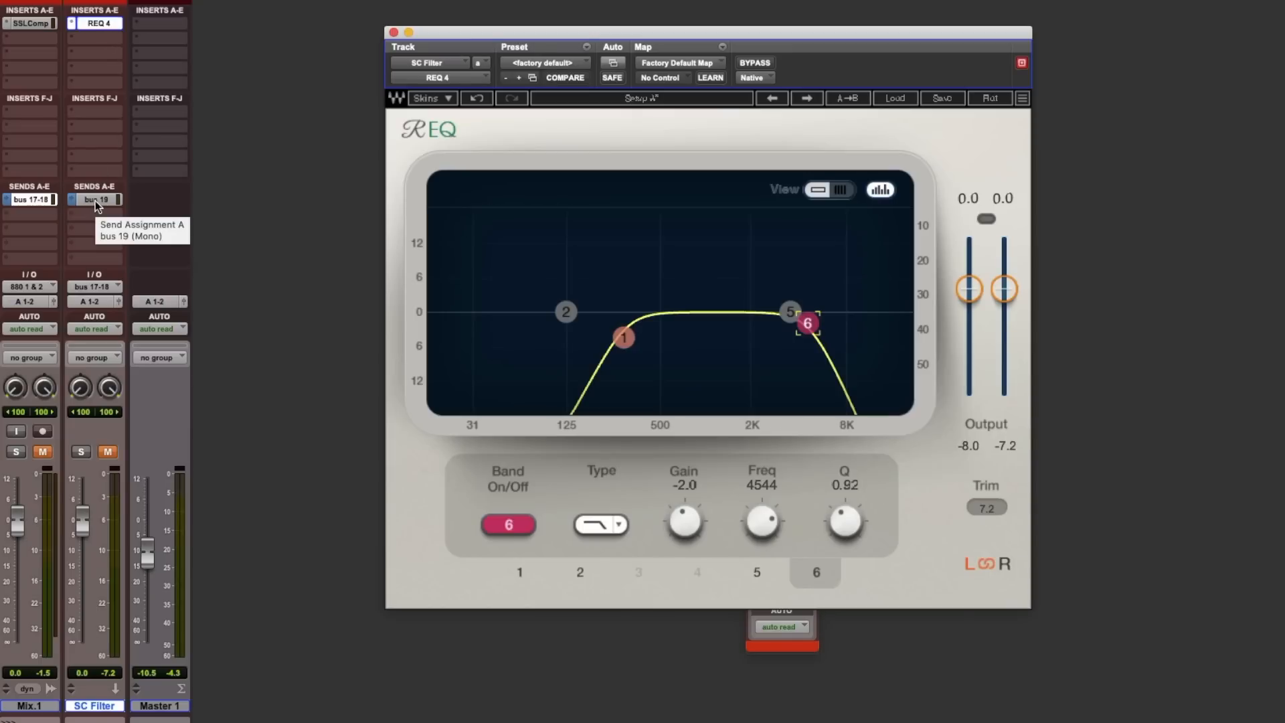
pyautogui.click(28, 23)
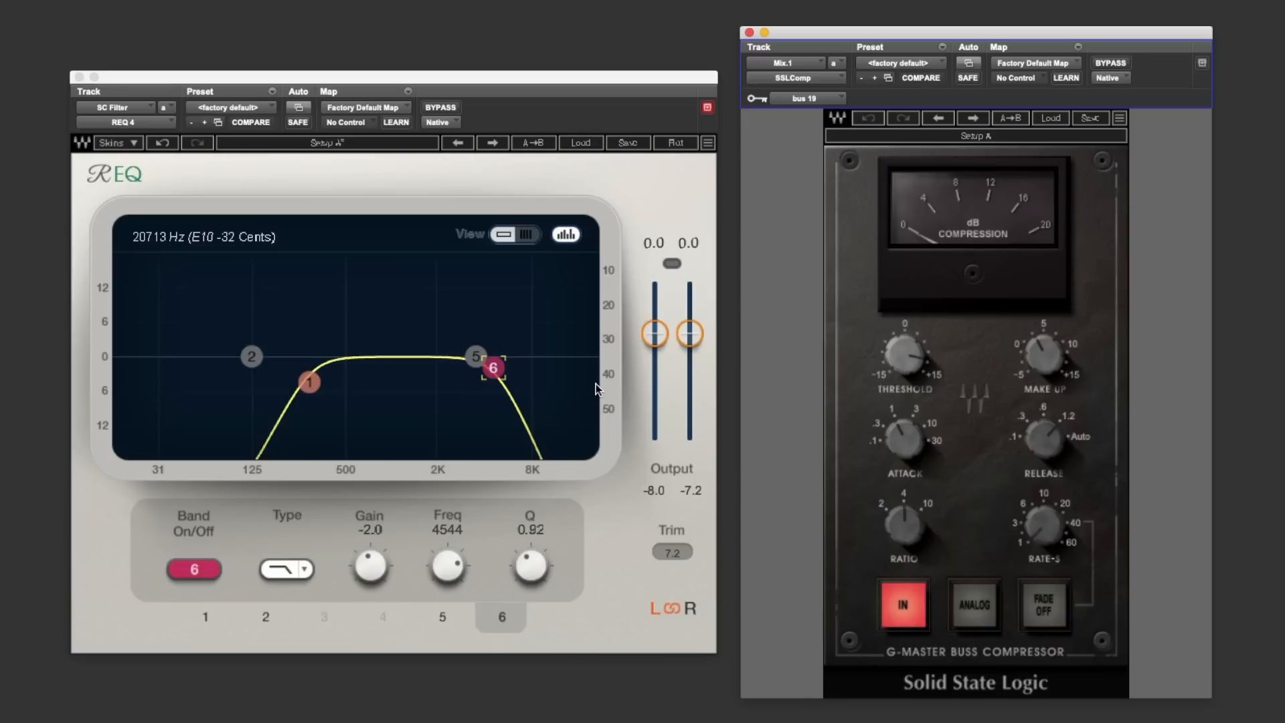
# Compare the mix compression with the SC Filter's REQ 4 bypassed and active, and slightly lower the SSLComp threshold
pyautogui.click(441, 108)
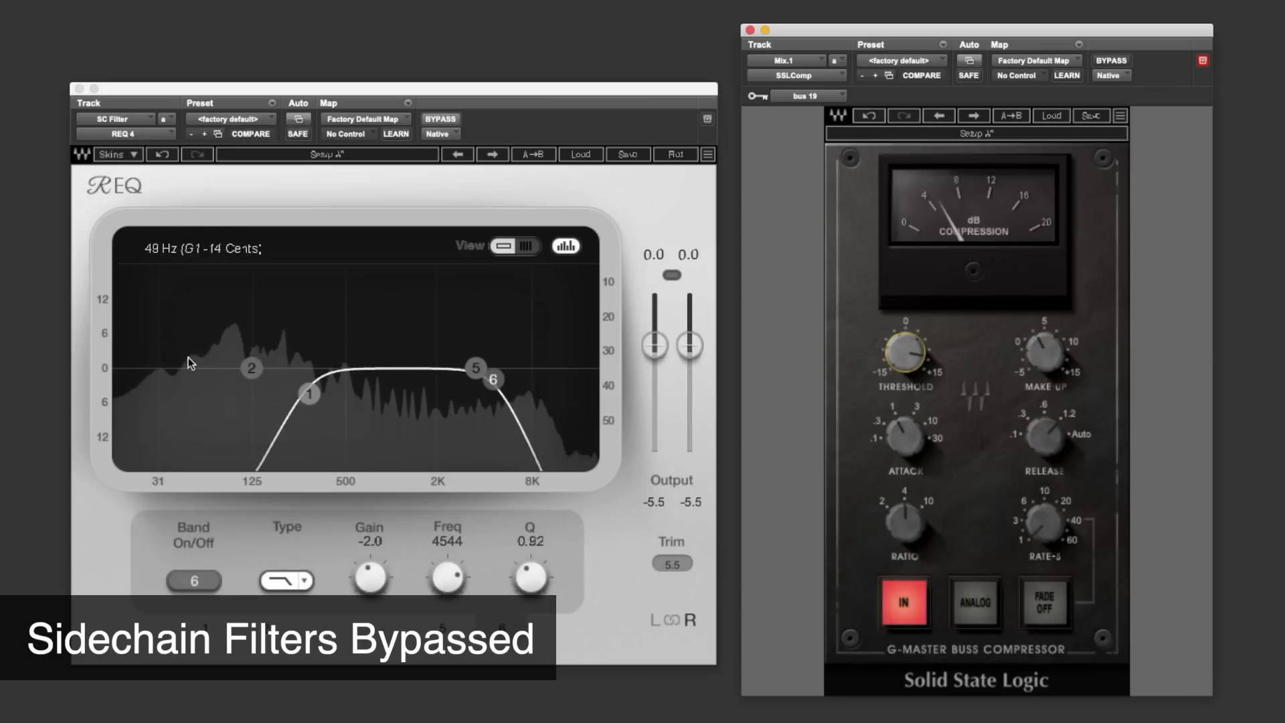
pyautogui.click(446, 123)
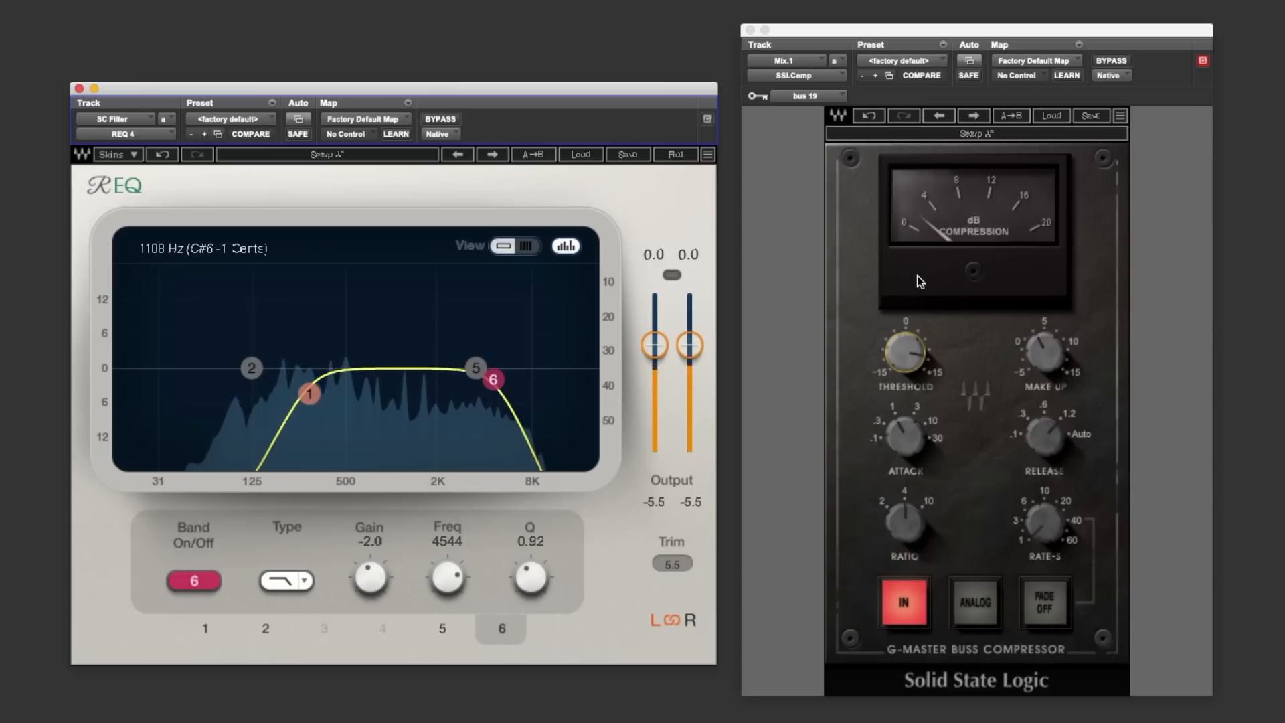
pyautogui.click(900, 375)
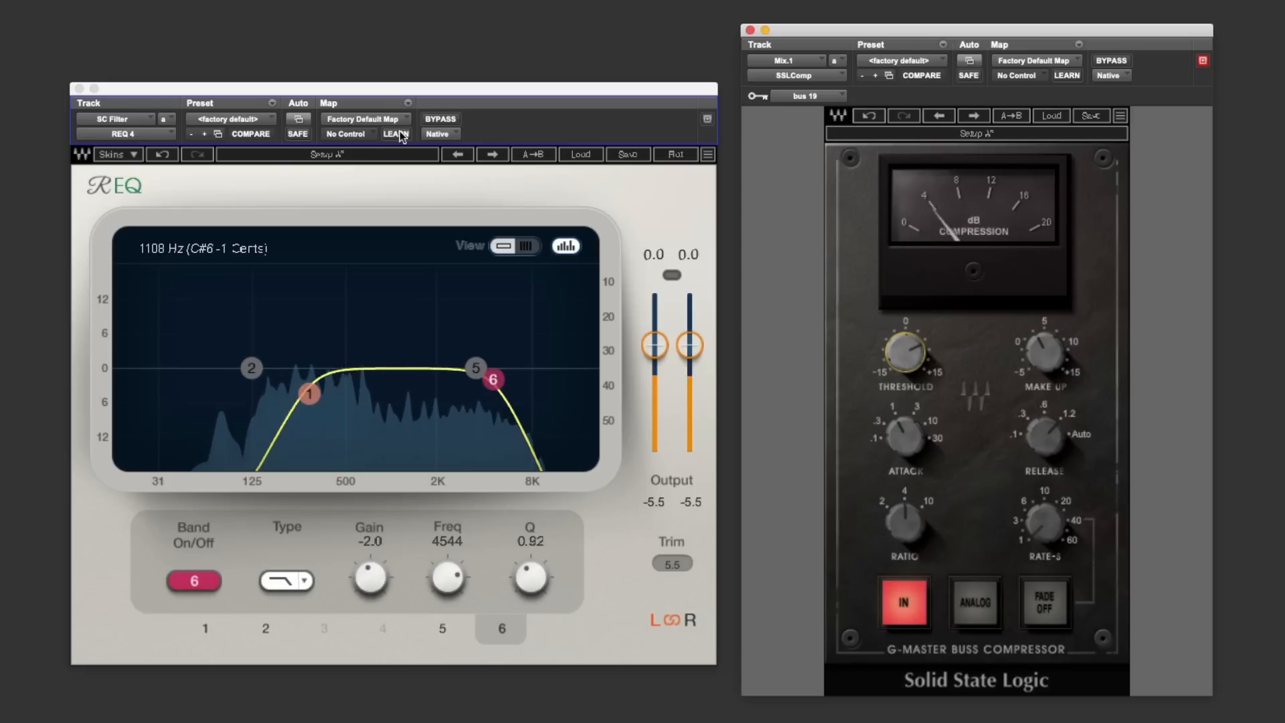
# Bypass and re-enable the sidechain REQ 4 during playback to compare the SSLComp's gain reduction at its new threshold
pyautogui.click(435, 118)
pyautogui.click(436, 118)
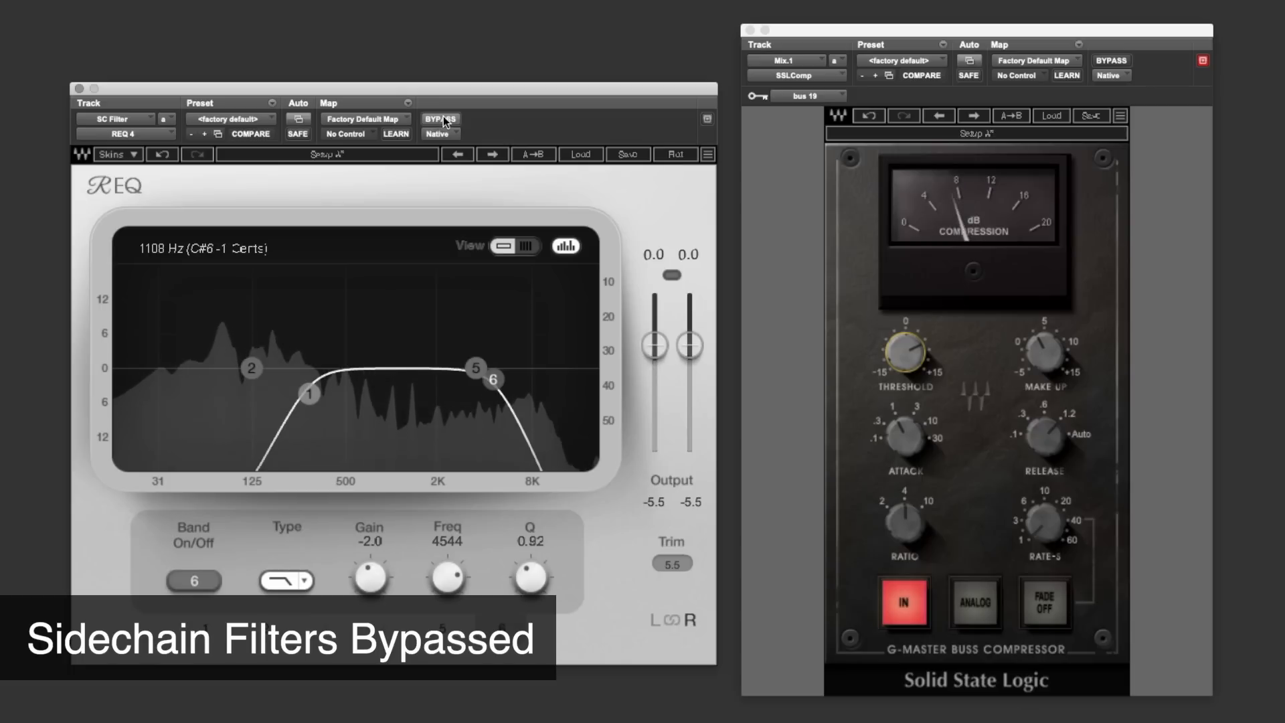
pyautogui.click(443, 115)
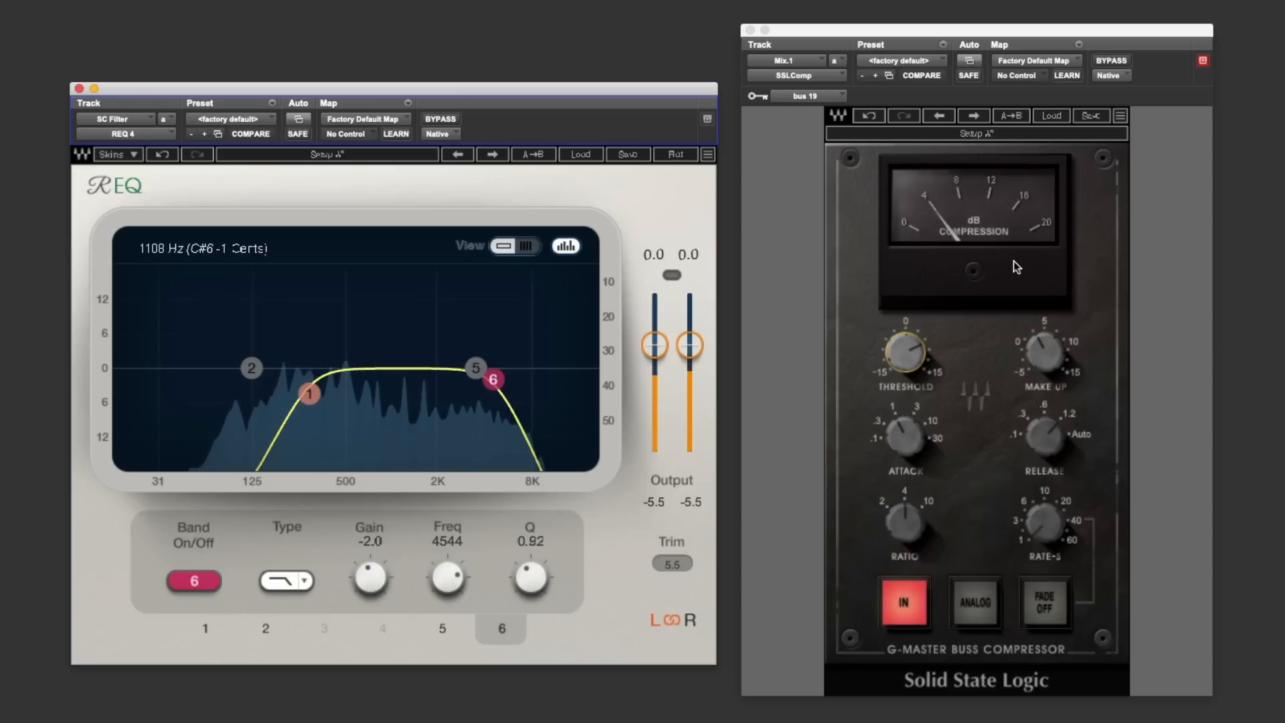
# Stop playback, move the REQ 4's band 6 low-pass up to 21357 Hz and set the band 1 high-pass to 368 Hz
pyautogui.press('space')
pyautogui.moveTo(504, 380); pyautogui.dragTo(594, 379)
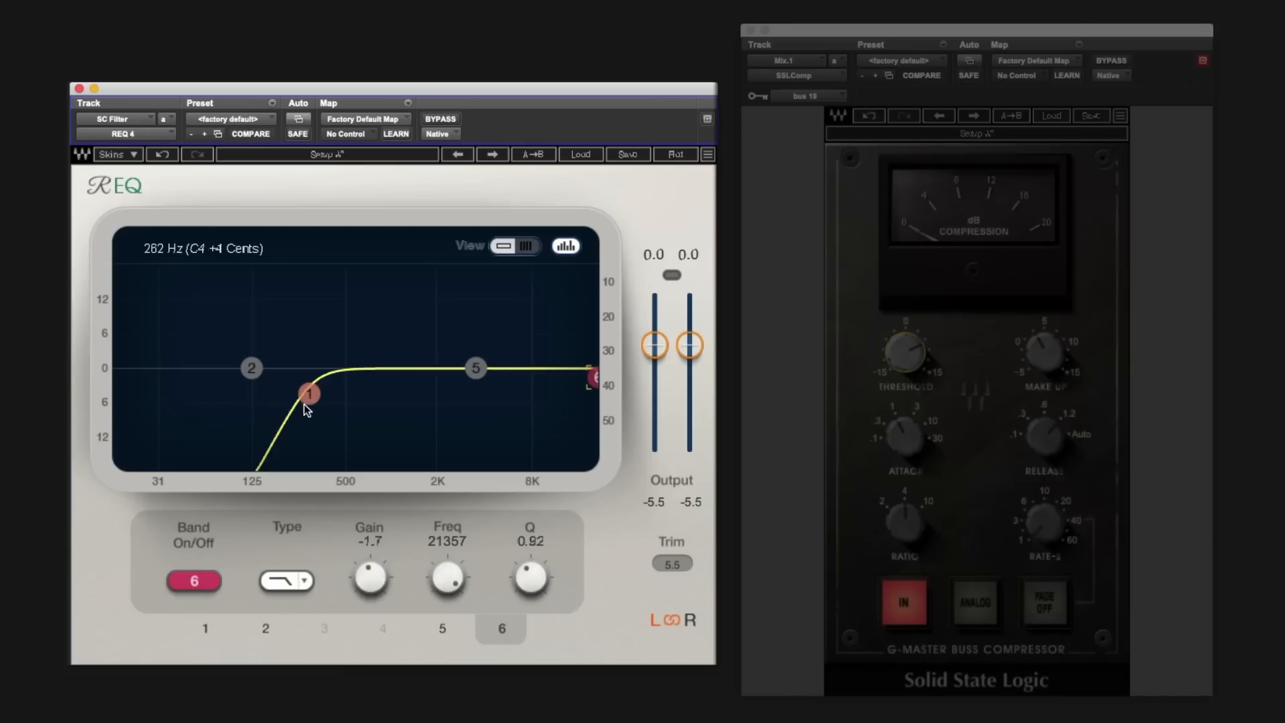
pyautogui.moveTo(306, 395)
pyautogui.mouseDown()
pyautogui.moveTo(240, 400)
pyautogui.moveTo(369, 397)
pyautogui.moveTo(325, 395)
pyautogui.mouseUp()
# Play the mix and compare the SSLComp's response with the high-pass-only REQ 4 active and bypassed
pyautogui.press('space')
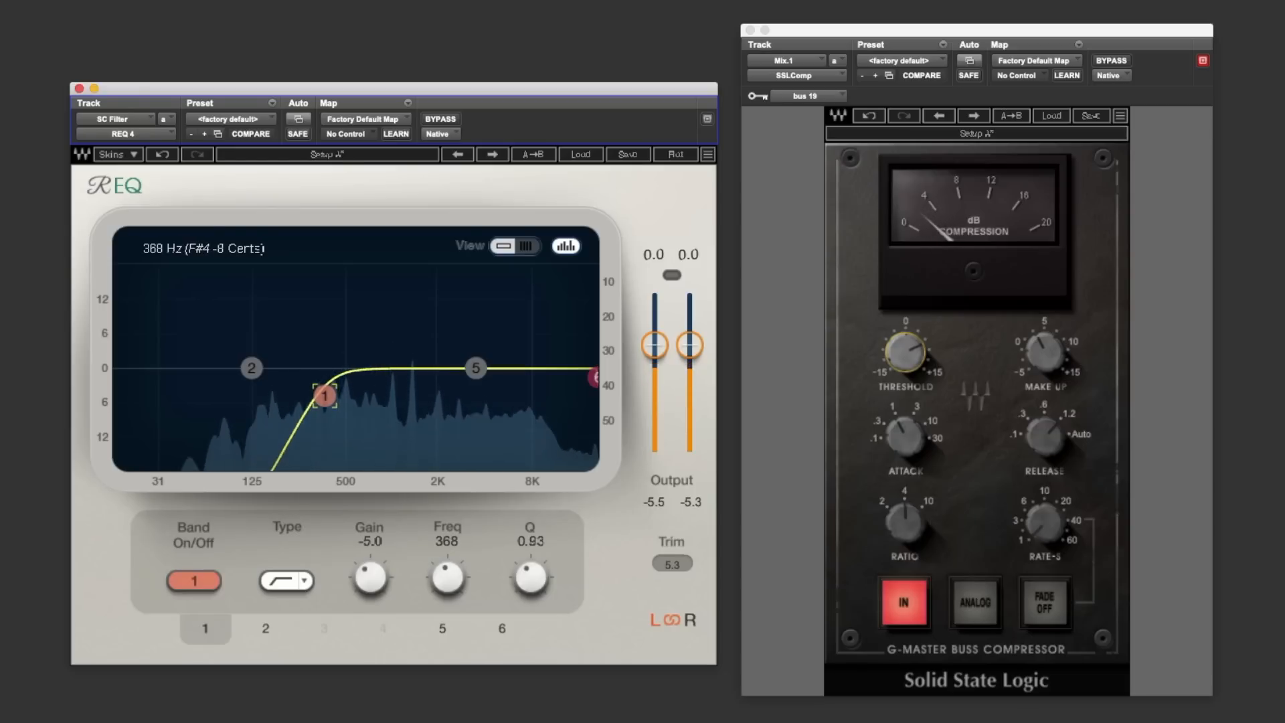
pyautogui.click(440, 119)
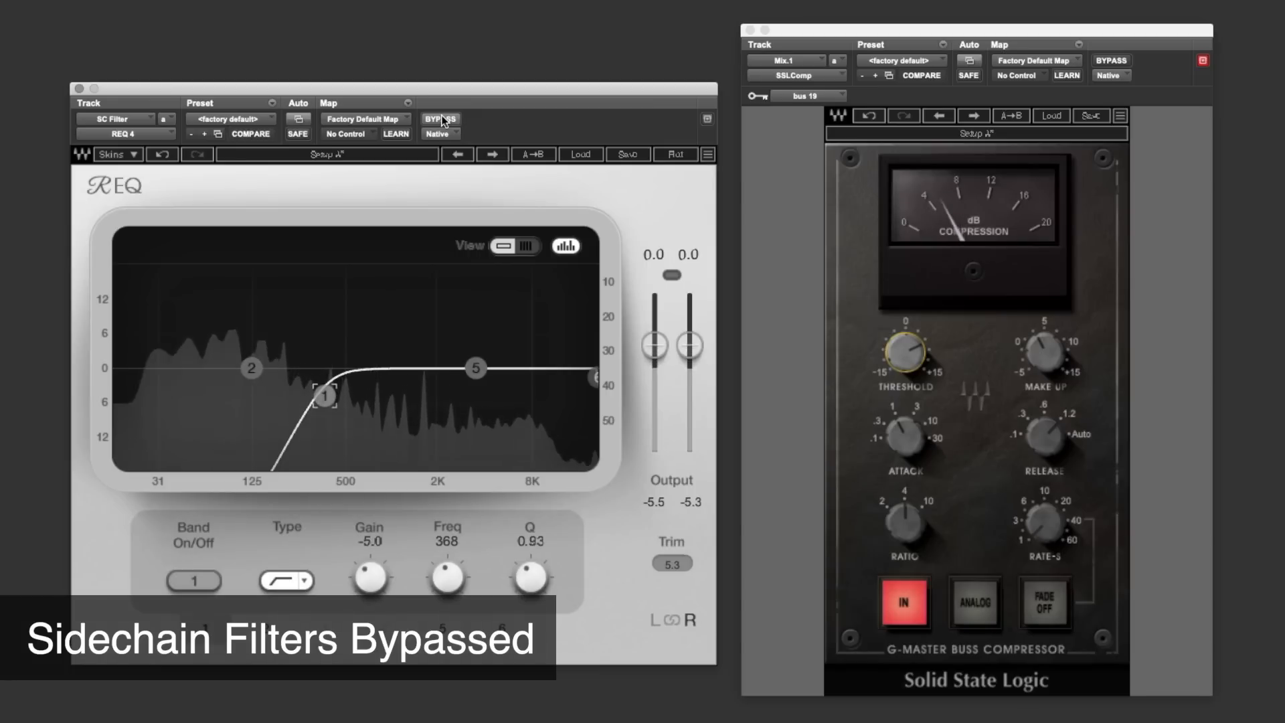
pyautogui.click(442, 119)
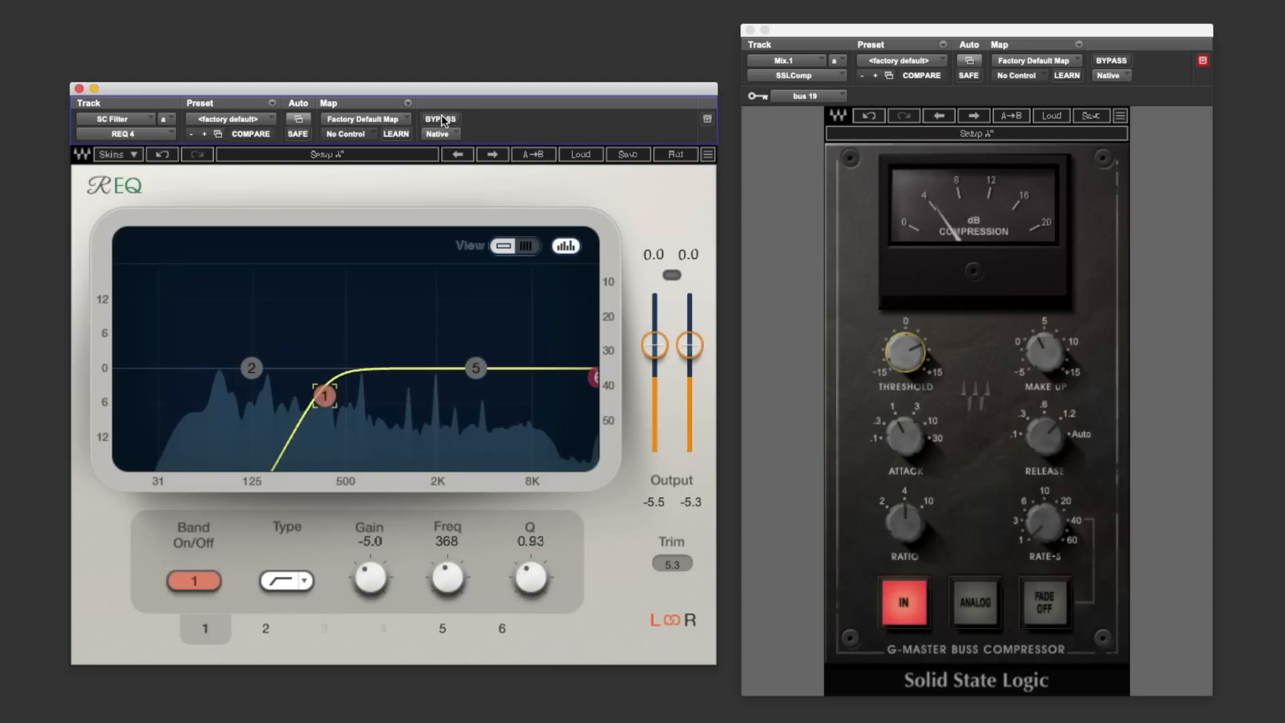